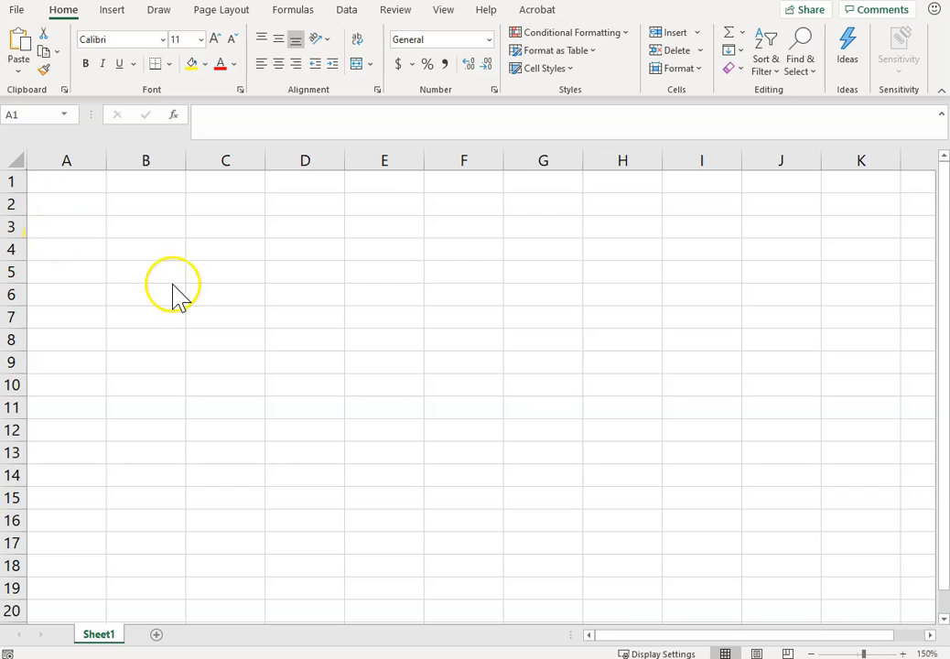
# Enter the title "National Parks 2015 Data" in A1 and the label "Park Name:" in A3.
pyautogui.click(88, 188)
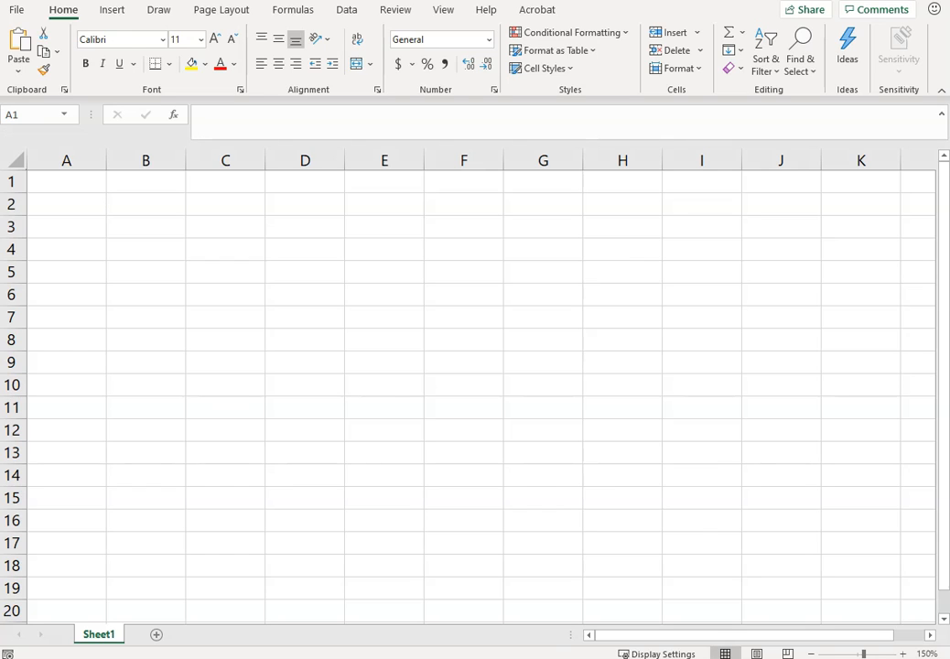
pyautogui.click(55, 181)
pyautogui.write('National ')
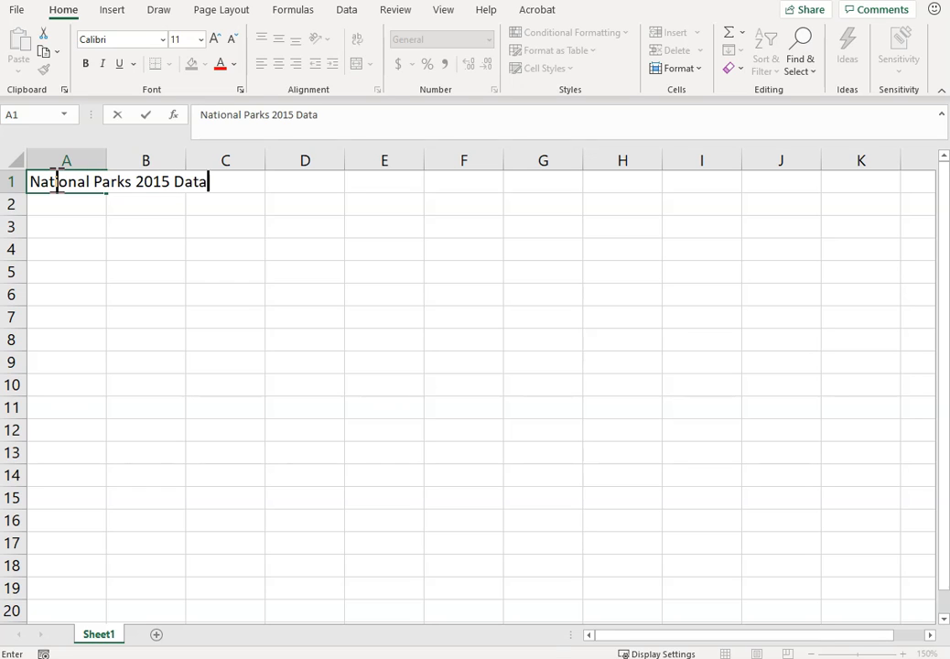
pyautogui.write('Parks 2015 Data')
pyautogui.click(69, 225)
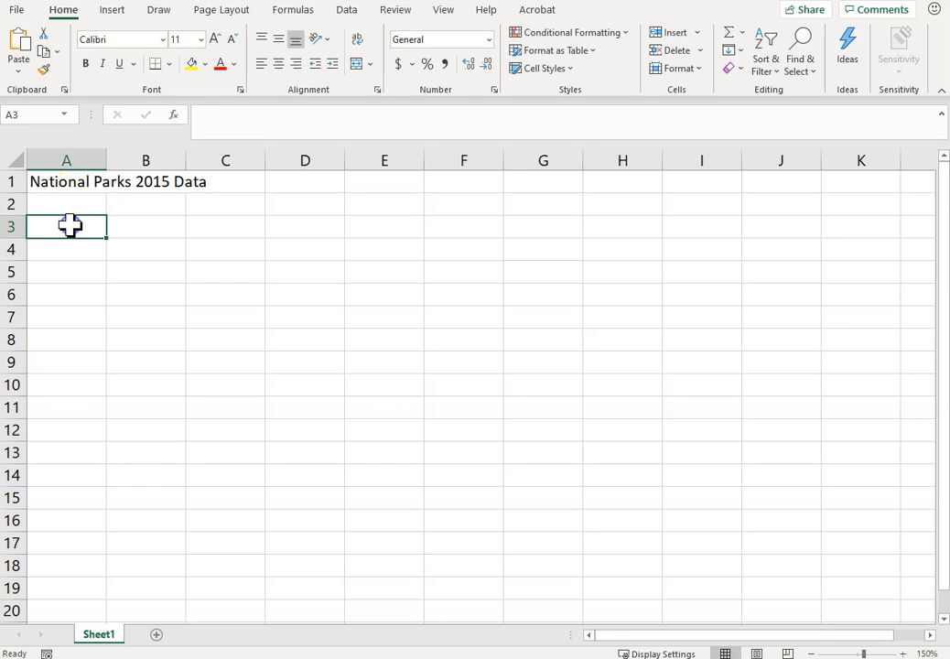
pyautogui.write('Park Name:')
# Enter Recreation Visitors, Non-Recreation Visitors, Recreation Hours, Concessioner Lodging, Concessioner Camping, Tent Campers, RV Campers, Backcounty Campers and Miscellaneous Overnight Stays from A5 down.
pyautogui.click(70, 276)
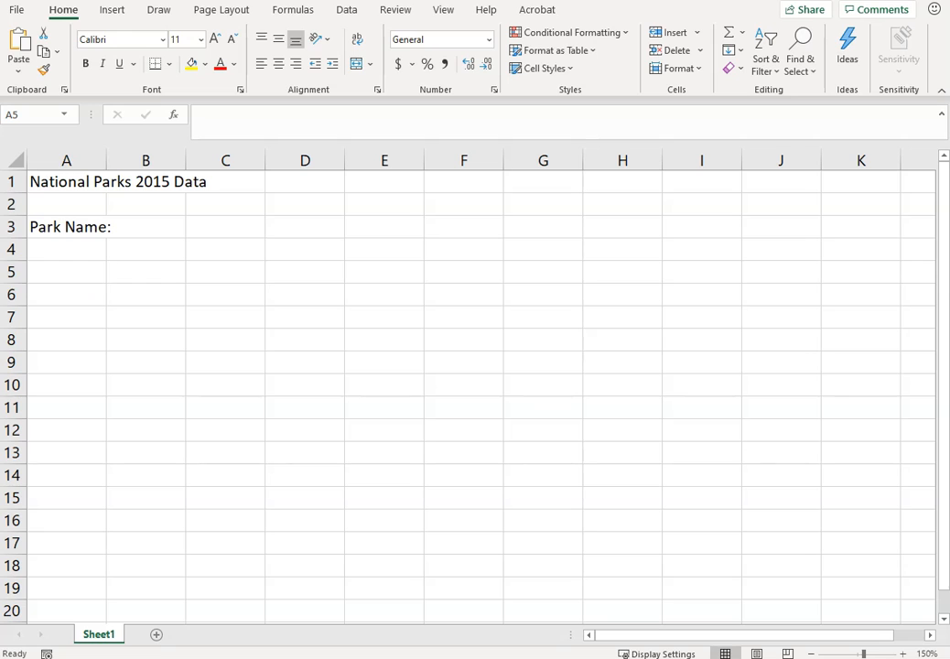
pyautogui.click(38, 267)
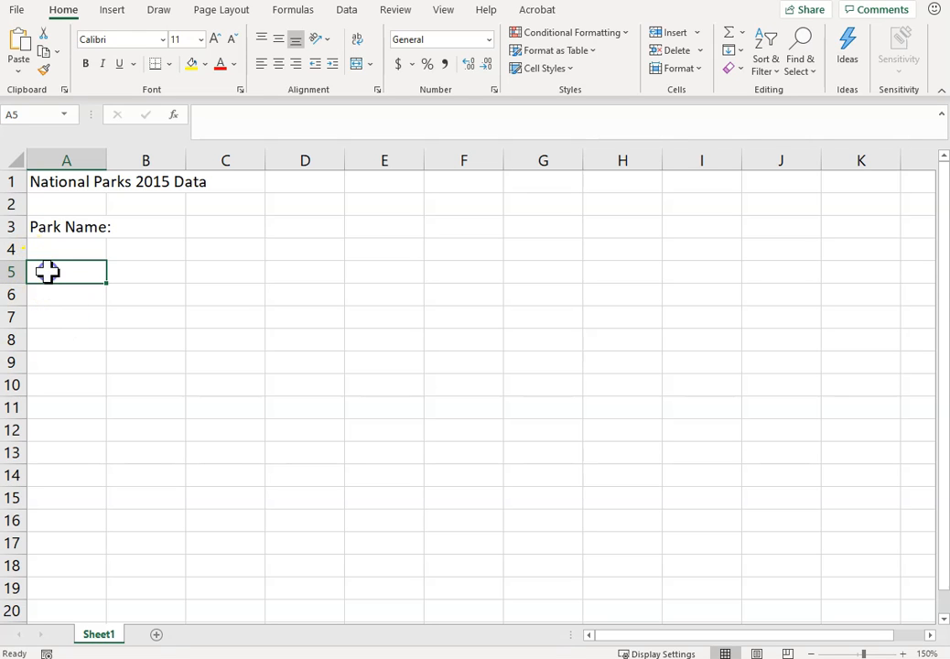
pyautogui.write('Recreation Visitors')
pyautogui.press('Return')
pyautogui.write('Non-Recreation Visitors')
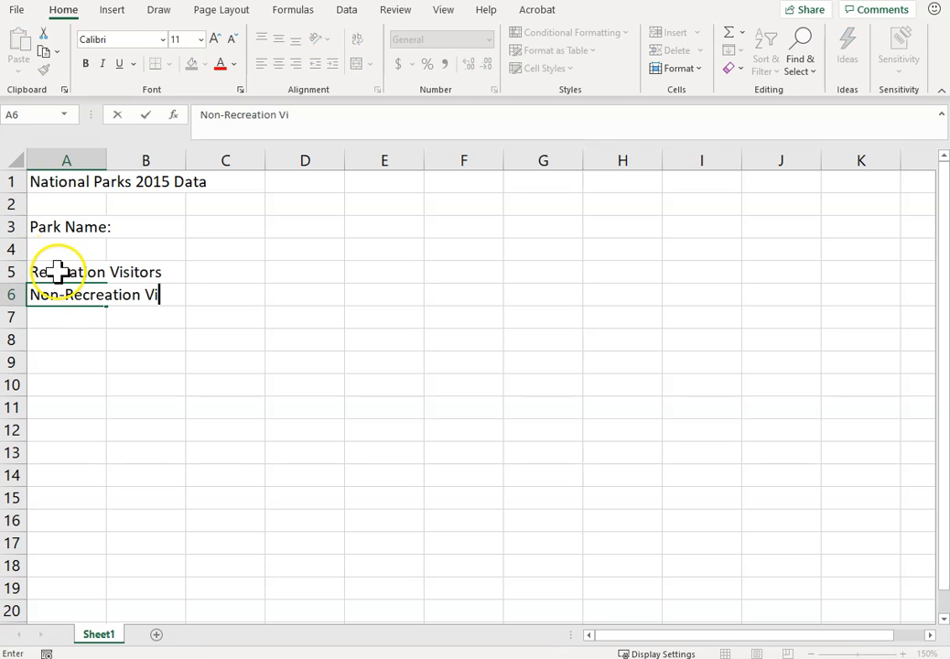
pyautogui.press('Return')
pyautogui.write('Recreation Hours')
pyautogui.press('Return')
pyautogui.write('Concessioner Lodging Concessioner Camping Tent Campers RV Campers Backcounty Campers Miscellaneous Overnight Stays')
pyautogui.press('Return')
# Insert a new row 8 below Recreation Hours and enter "Non-Recreation Hours" in A8.
pyautogui.click(13, 341)
pyautogui.hotkey('ctrl', 'shift', '+')
pyautogui.click(69, 339)
pyautogui.write('Non-Recreation Hours')
pyautogui.click(335, 364)
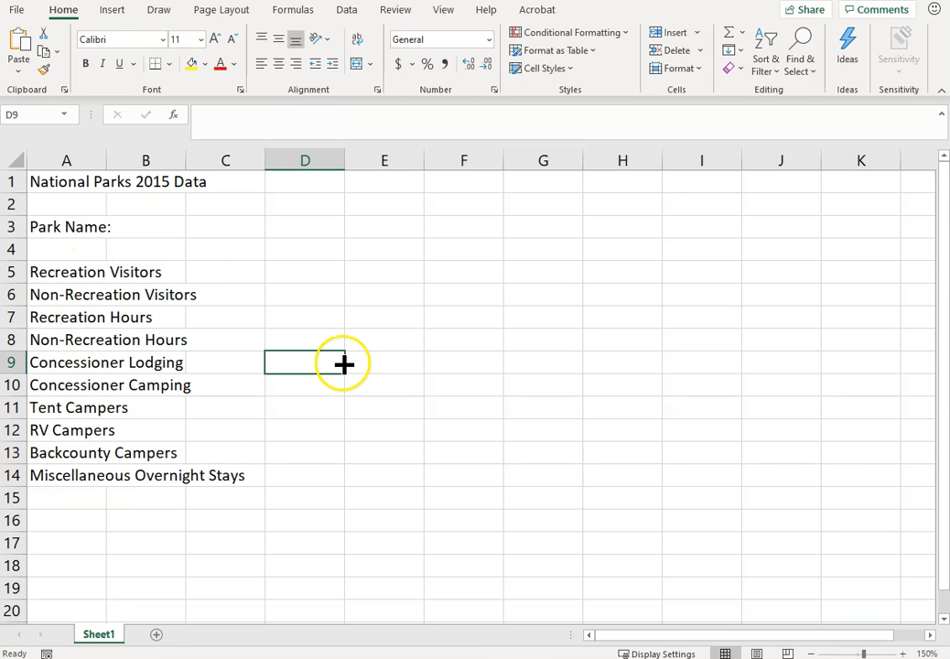
# Fit column A's width to its contents, and format the labels in A5:A14 with an indent and bold text.
pyautogui.click(79, 160)
pyautogui.doubleClick(106, 160)
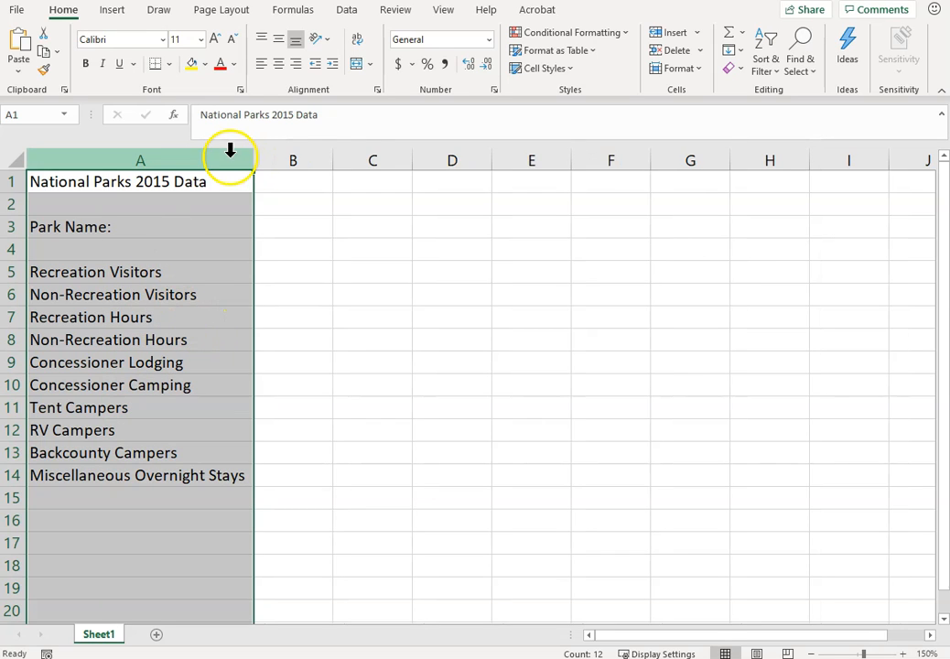
pyautogui.moveTo(160, 272); pyautogui.dragTo(193, 473)
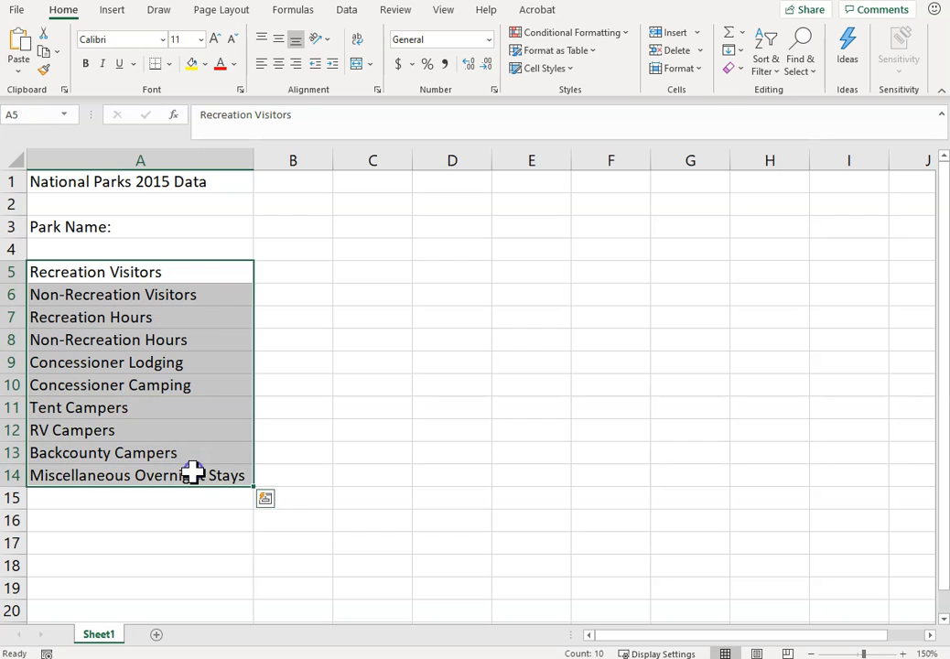
pyautogui.click(332, 66)
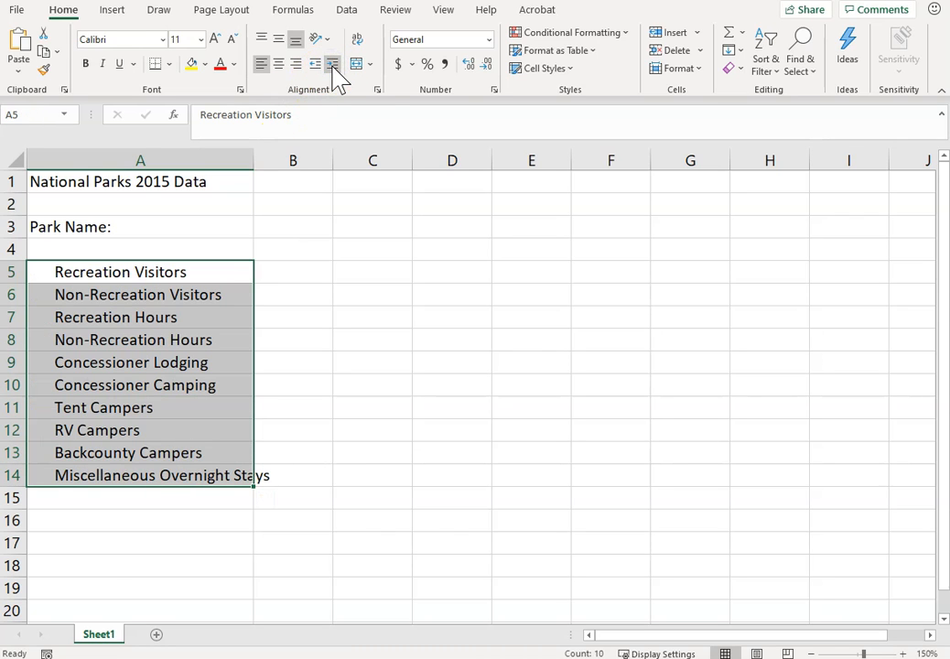
pyautogui.doubleClick(255, 157)
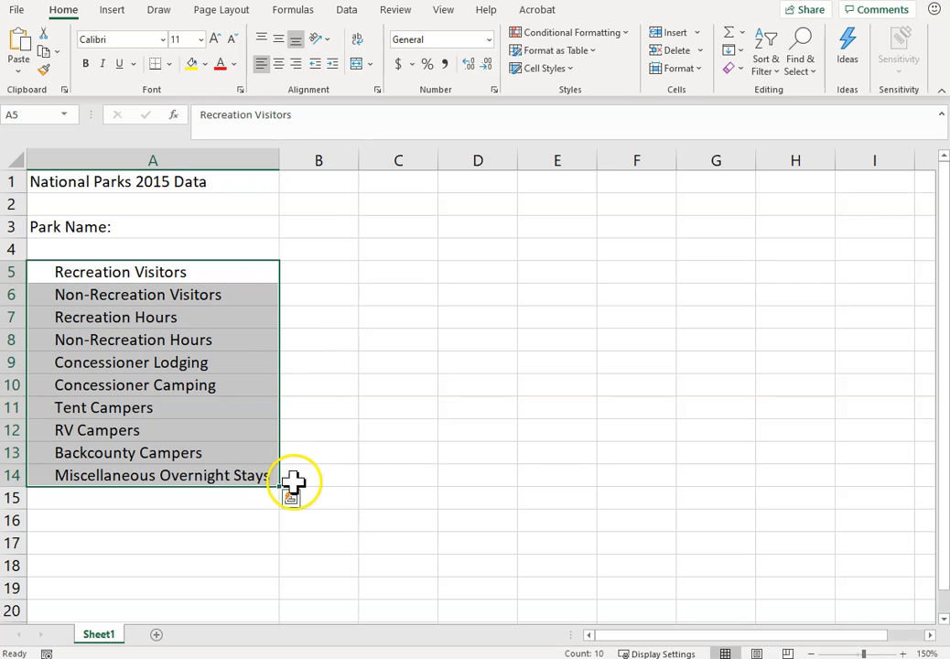
pyautogui.click(86, 63)
pyautogui.click(364, 430)
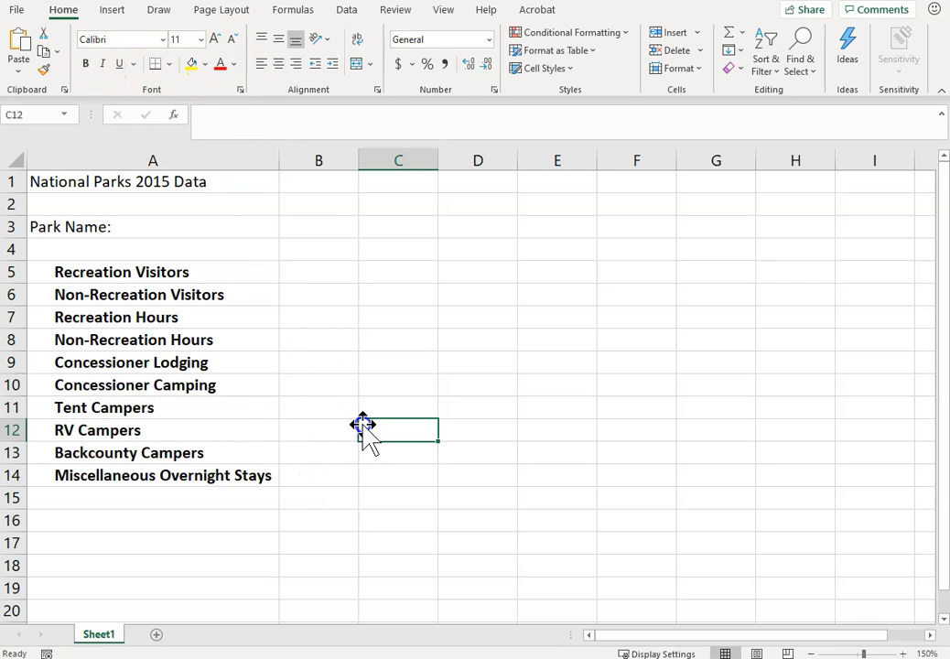
# Fill the Park Name cell A3 with pale green and the title cell A1 with a darker green.
pyautogui.click(176, 224)
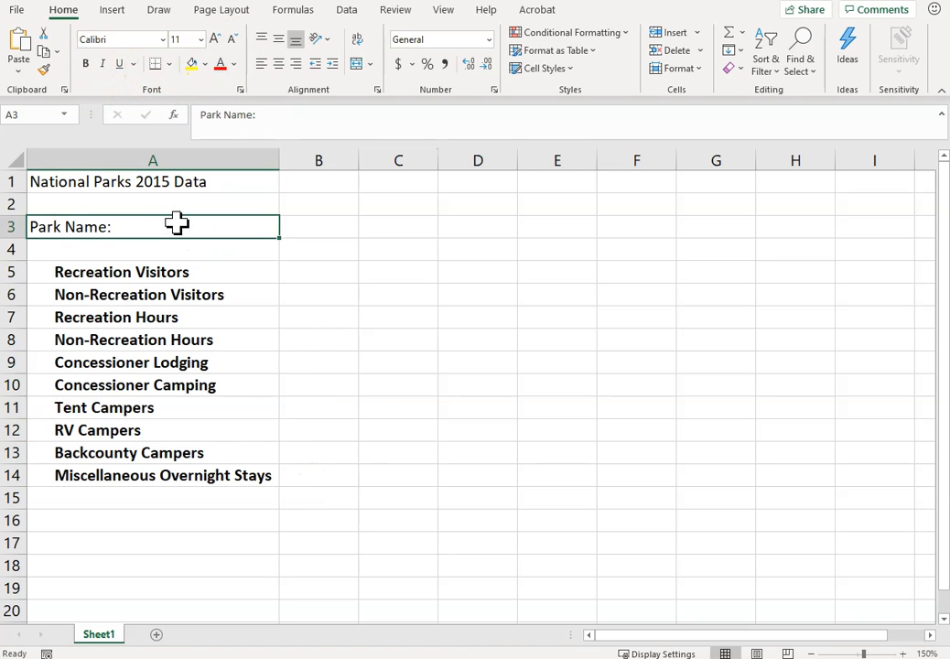
pyautogui.click(220, 183)
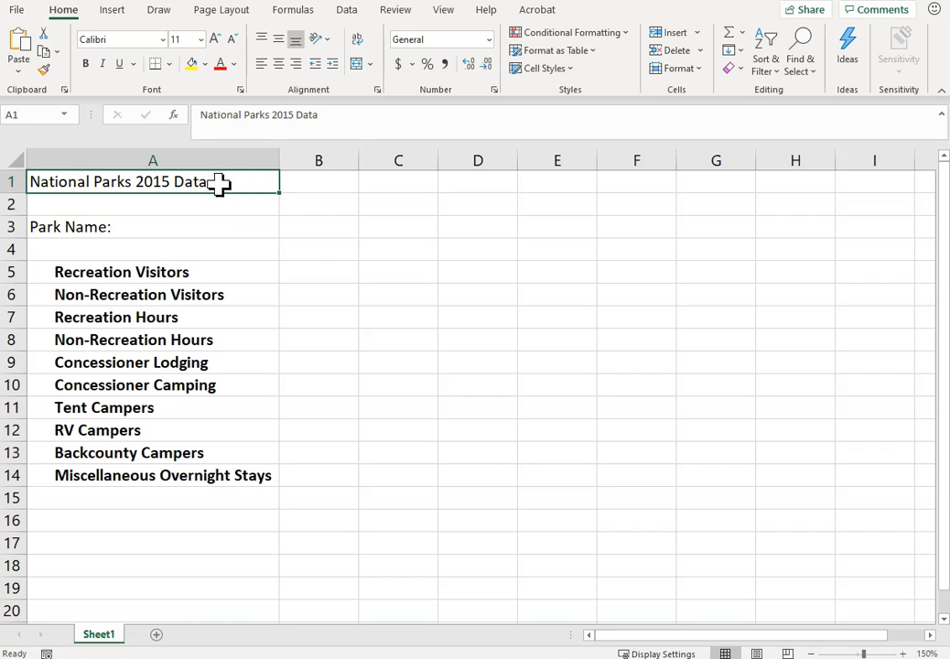
pyautogui.click(240, 185)
pyautogui.click(185, 219)
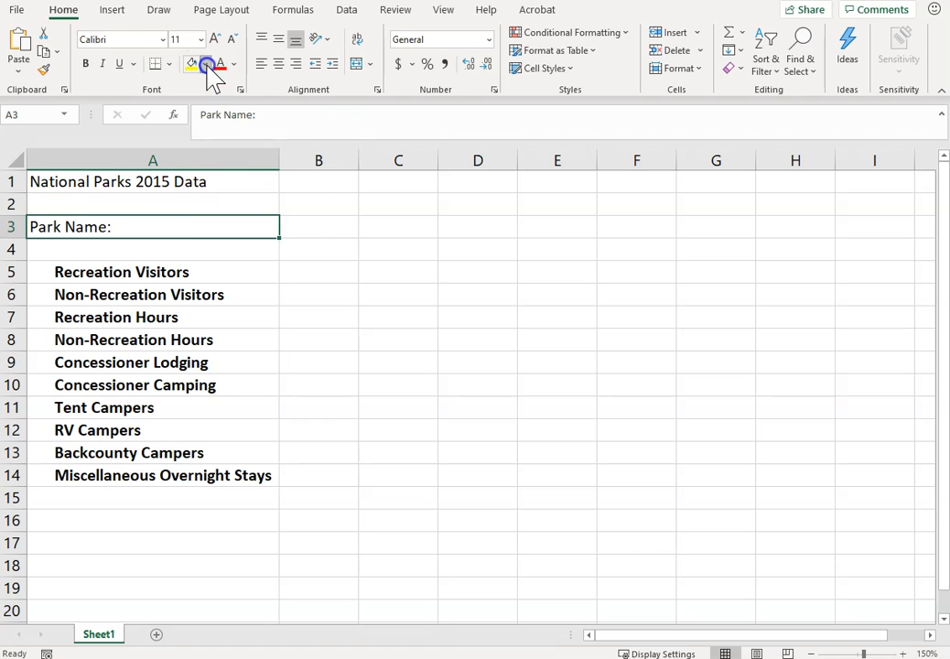
pyautogui.click(205, 64)
pyautogui.click(321, 116)
pyautogui.click(248, 183)
pyautogui.click(205, 64)
pyautogui.click(312, 145)
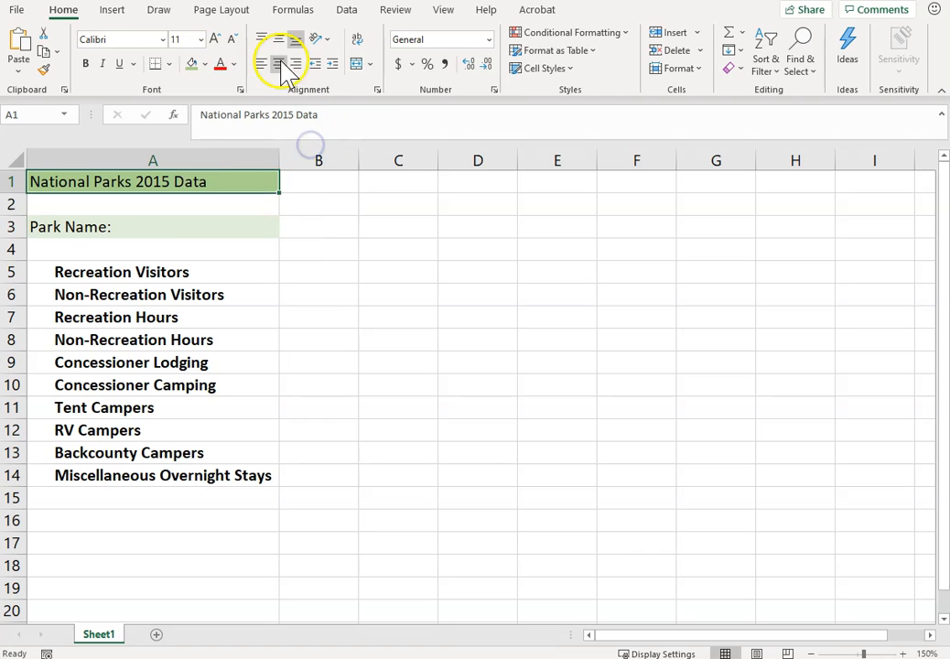
# Search the online pictures for "national park" and look through the clip-art results.
pyautogui.click(111, 9)
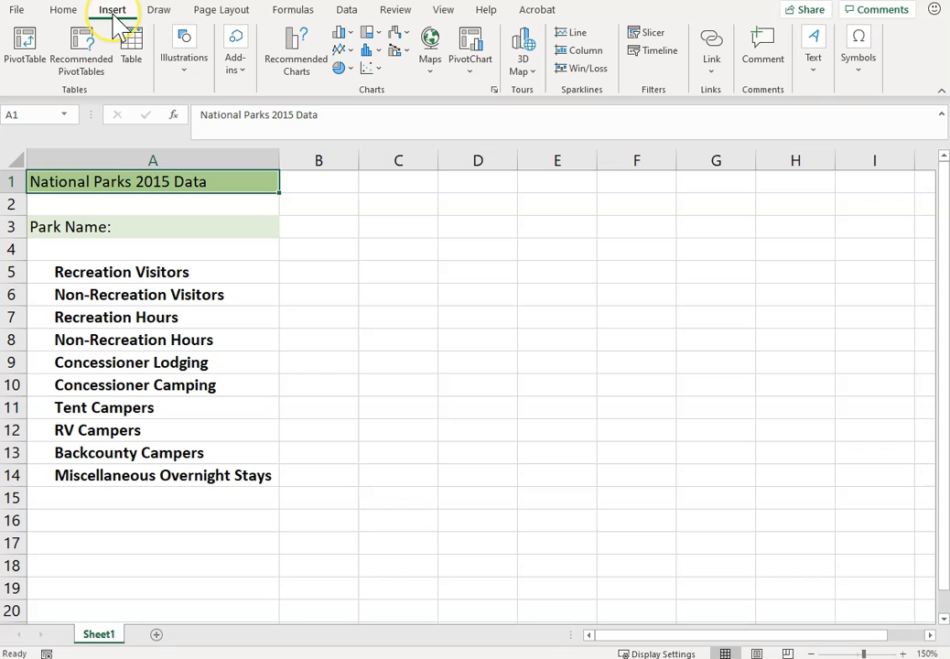
pyautogui.click(179, 77)
pyautogui.click(187, 146)
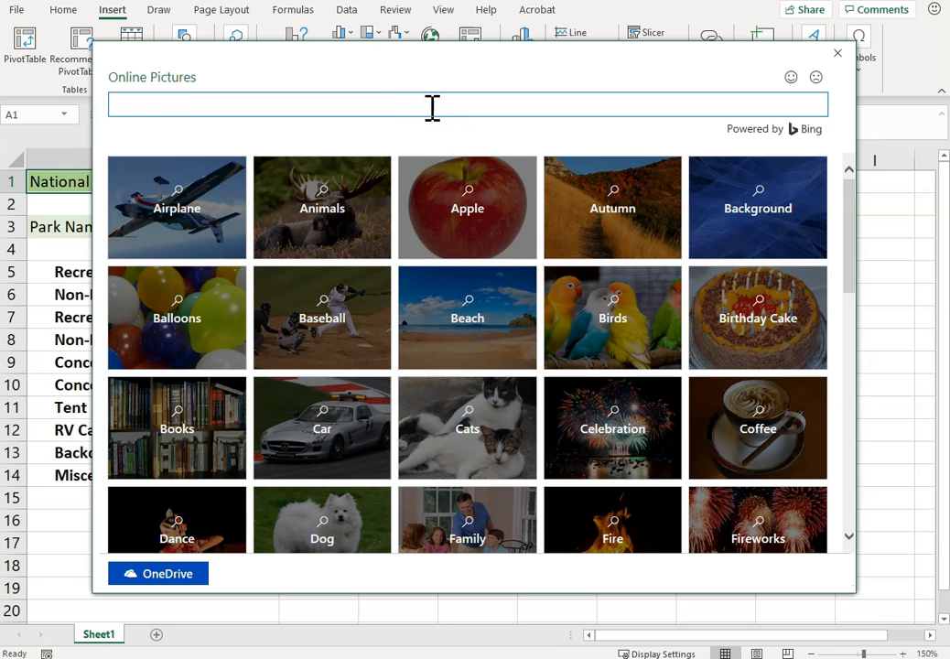
pyautogui.write('national park')
pyautogui.press('Return')
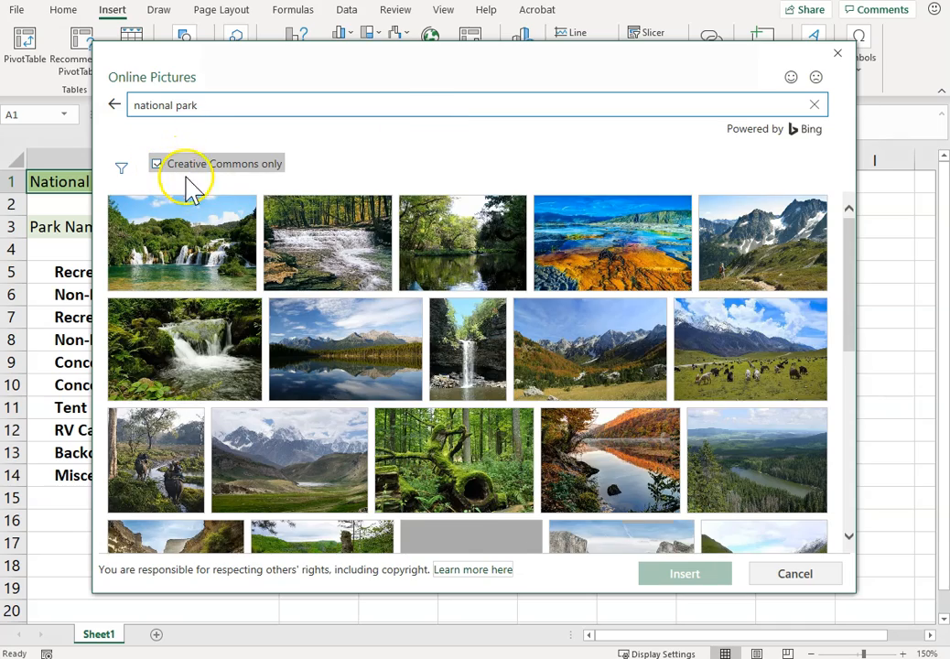
pyautogui.moveTo(850, 260)
pyautogui.mouseDown()
pyautogui.moveTo(852, 424)
pyautogui.moveTo(854, 266)
pyautogui.mouseUp()
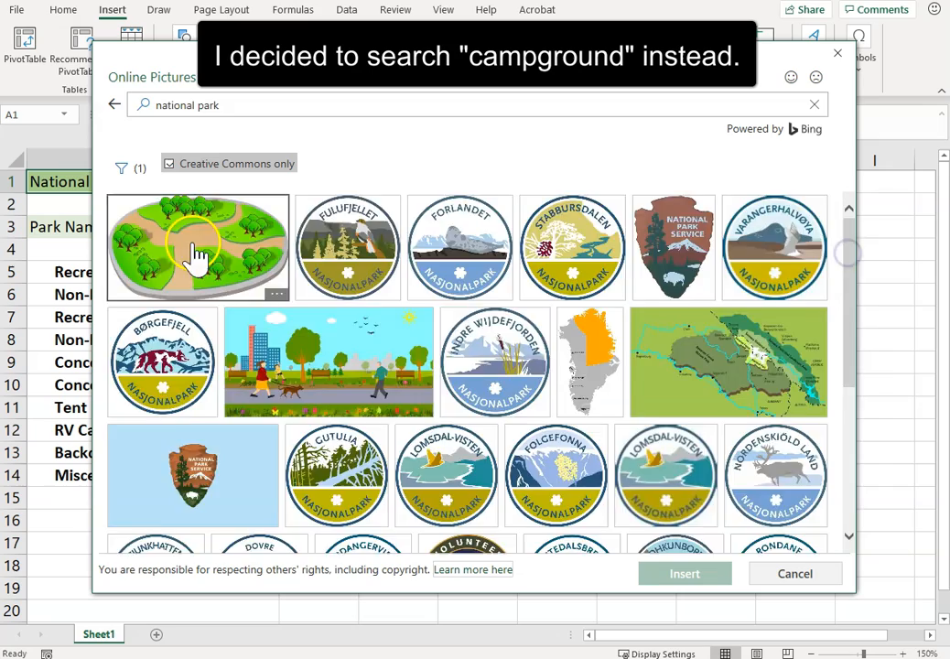
# Insert the orange tent clip art from an online picture search for "campground" and place it over columns D to H.
pyautogui.tripleClick(180, 106)
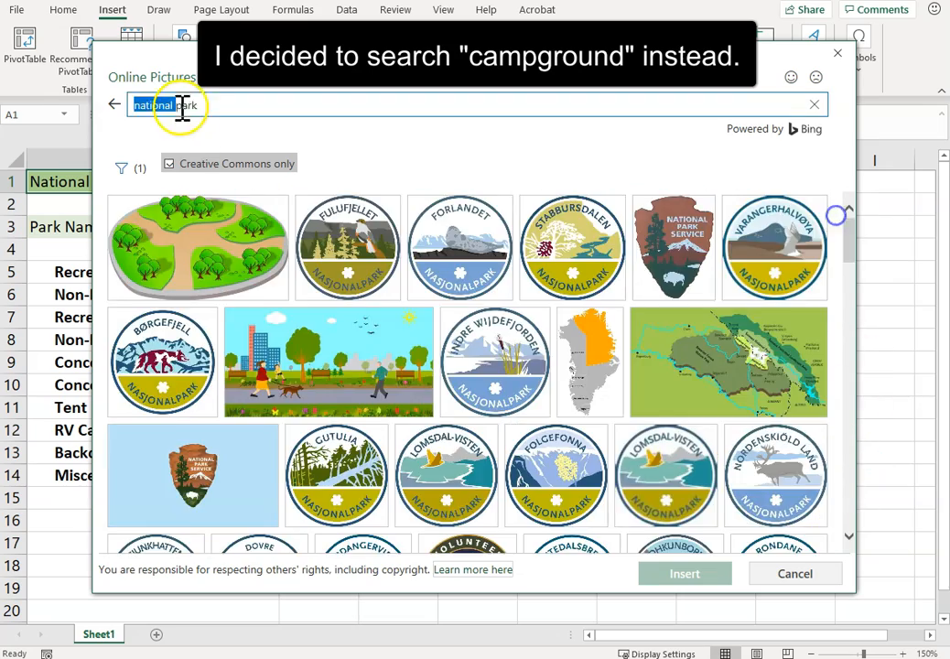
pyautogui.write('campground')
pyautogui.press('Return')
pyautogui.click(435, 454)
pyautogui.click(685, 573)
pyautogui.moveTo(265, 293); pyautogui.dragTo(690, 302)
pyautogui.click(627, 549)
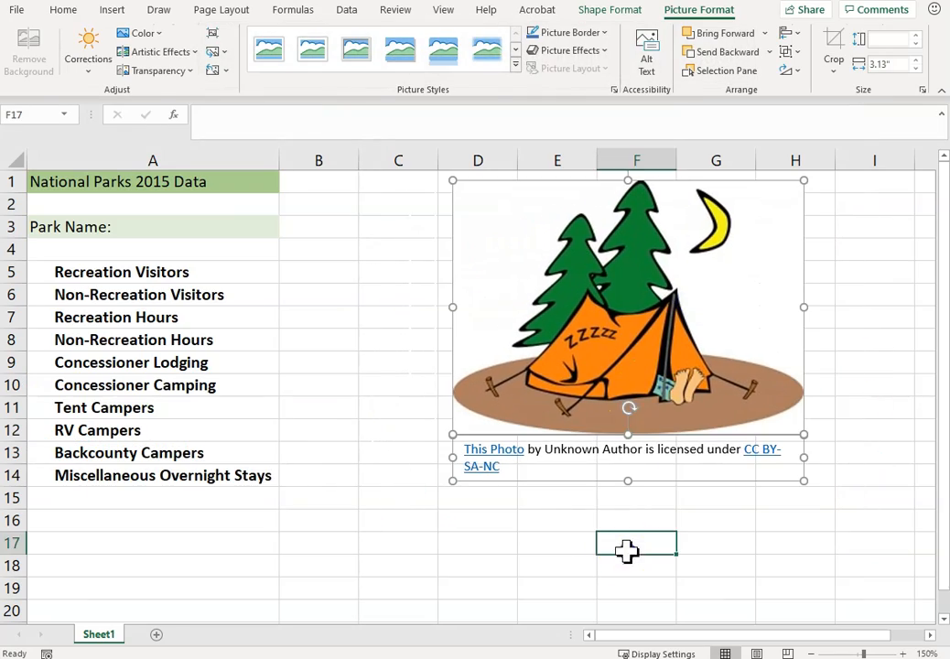
# Widen the picture's licence caption so it fits on one line, and stretch the picture slightly to match.
pyautogui.click(639, 474)
pyautogui.moveTo(803, 457); pyautogui.dragTo(834, 454)
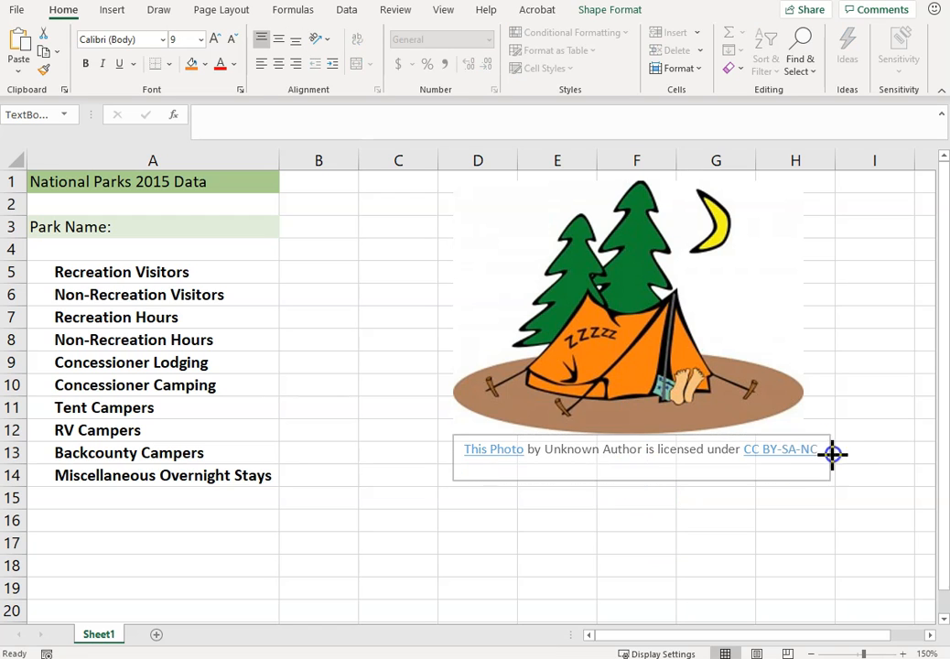
pyautogui.click(759, 340)
pyautogui.moveTo(803, 306); pyautogui.dragTo(822, 306)
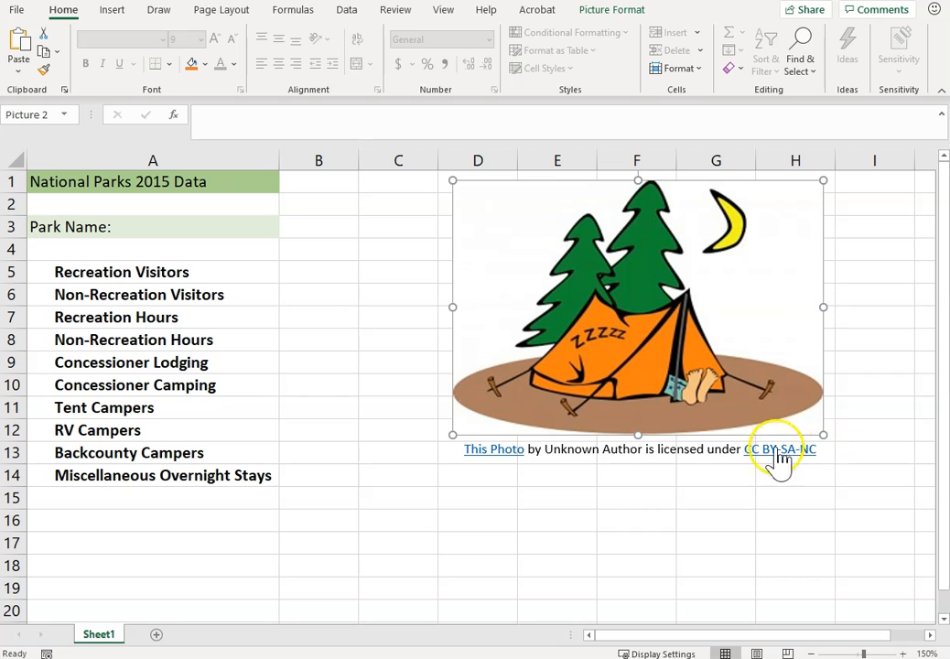
# Group the tent picture with its licence caption.
pyautogui.keyDown('shift'); pyautogui.click(682, 458); pyautogui.keyUp('shift')
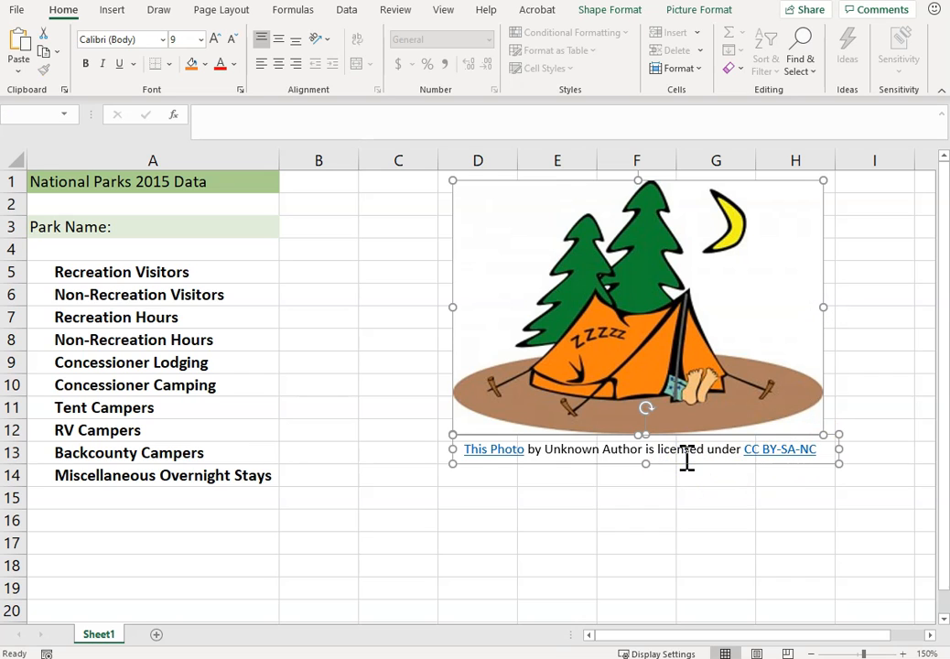
pyautogui.click(700, 11)
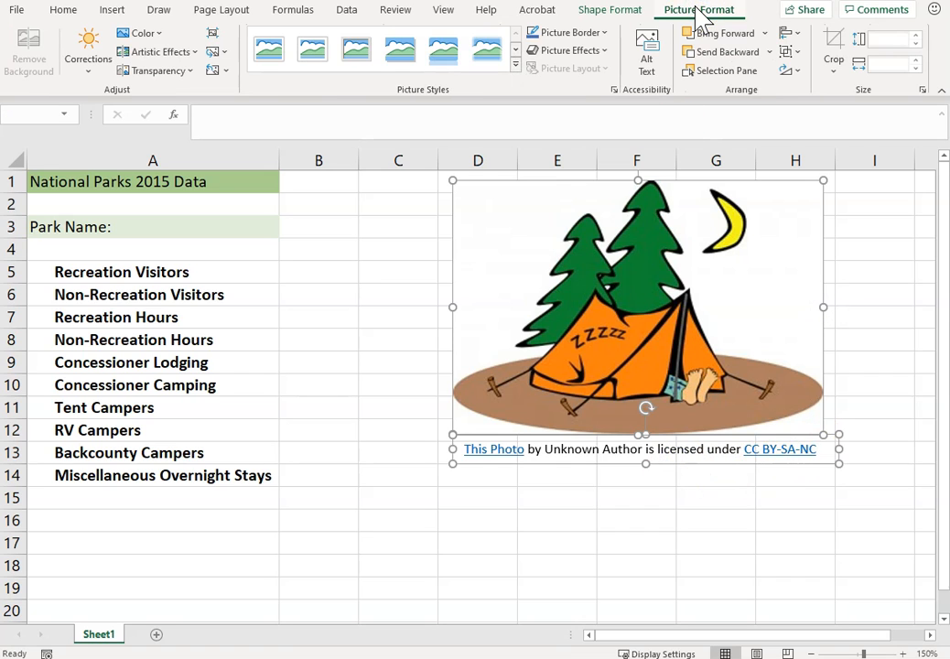
pyautogui.rightClick(786, 220)
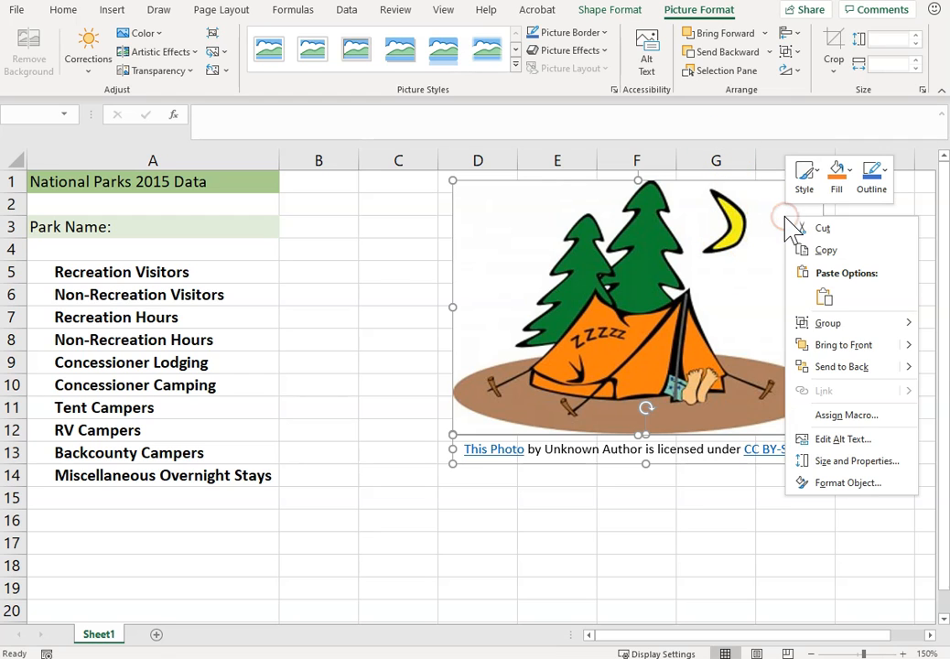
pyautogui.click(938, 323)
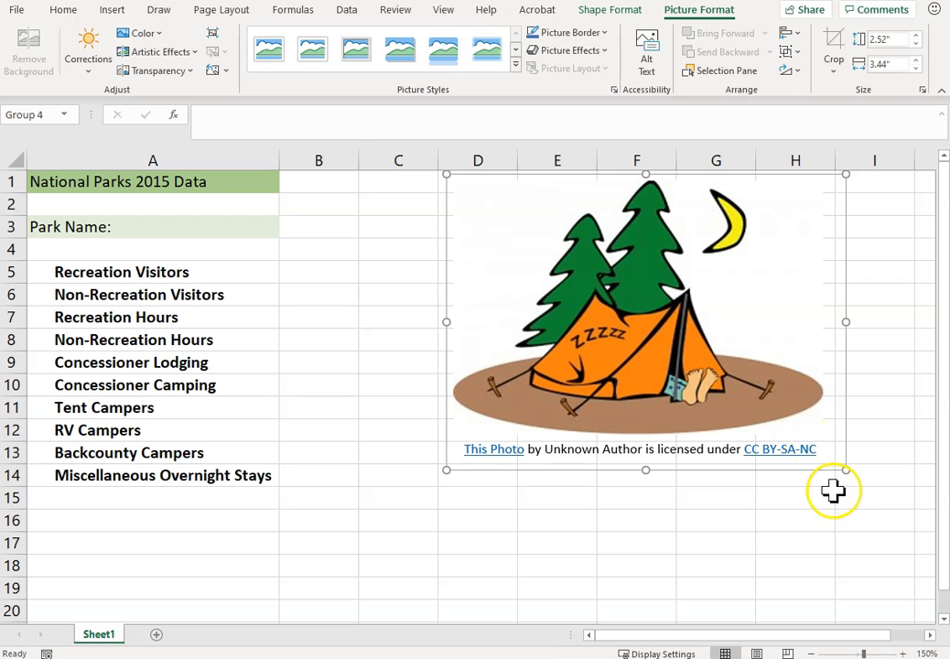
# Shrink the grouped picture to span about columns D to F down to row 7, and reduce its caption font size to 5.
pyautogui.moveTo(846, 471); pyautogui.dragTo(707, 311)
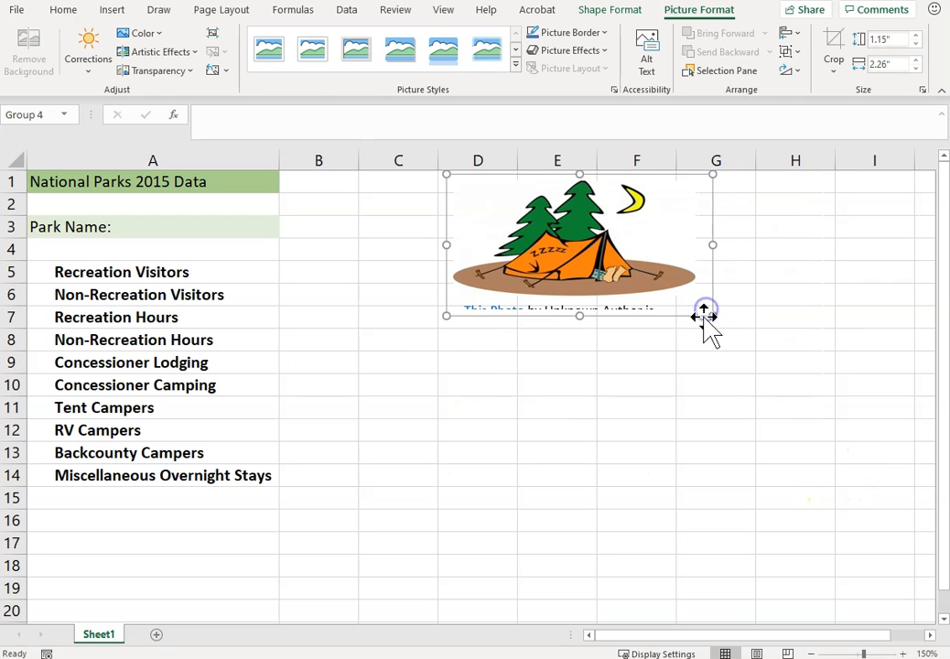
pyautogui.click(645, 311)
pyautogui.click(233, 39)
pyautogui.click(232, 39)
pyautogui.moveTo(706, 249); pyautogui.dragTo(572, 250)
pyautogui.click(636, 408)
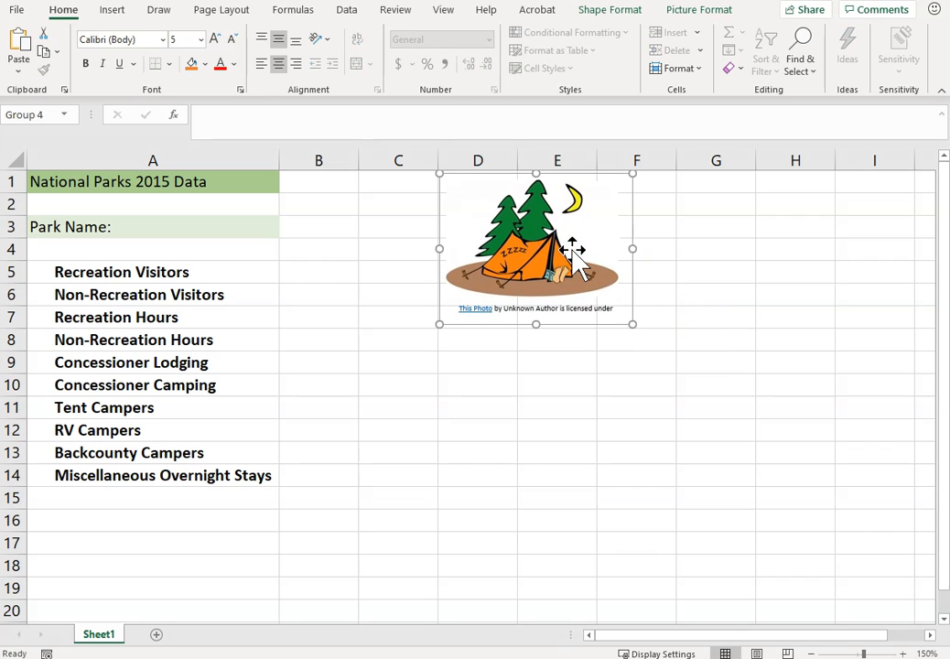
# Extend the title's green fill across A1:F2.
pyautogui.moveTo(259, 187); pyautogui.dragTo(632, 203)
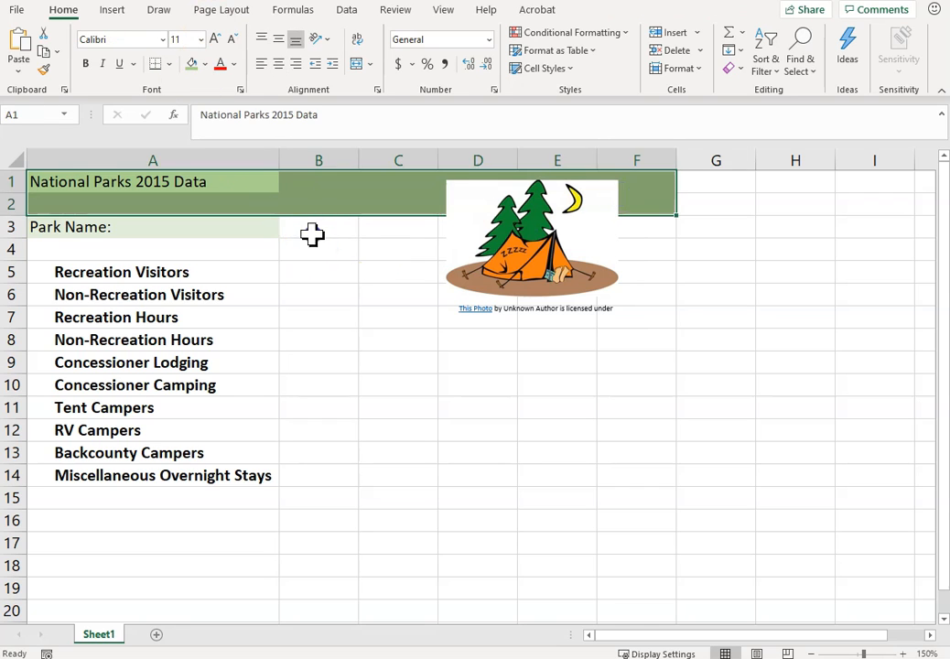
pyautogui.click(313, 235)
pyautogui.click(276, 249)
# Right-align the Park Name label in A3 and widen column B to about twice its width.
pyautogui.click(247, 228)
pyautogui.click(300, 234)
pyautogui.click(223, 229)
pyautogui.click(296, 63)
pyautogui.click(330, 234)
pyautogui.moveTo(359, 162); pyautogui.dragTo(438, 163)
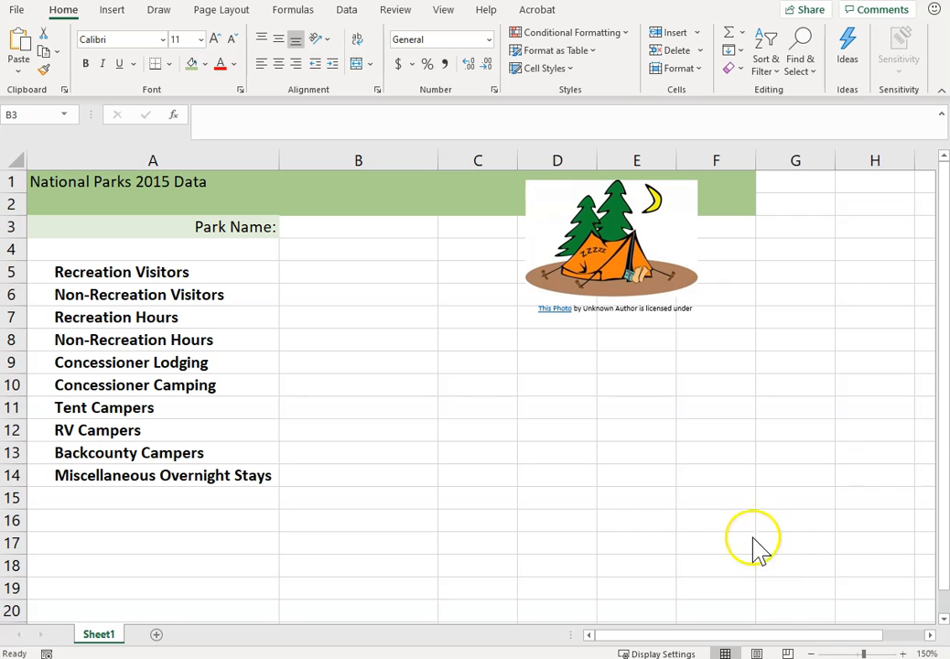
# Rename the worksheet Sheet1 as "Park Data".
pyautogui.rightClick(109, 634)
pyautogui.doubleClick(109, 634)
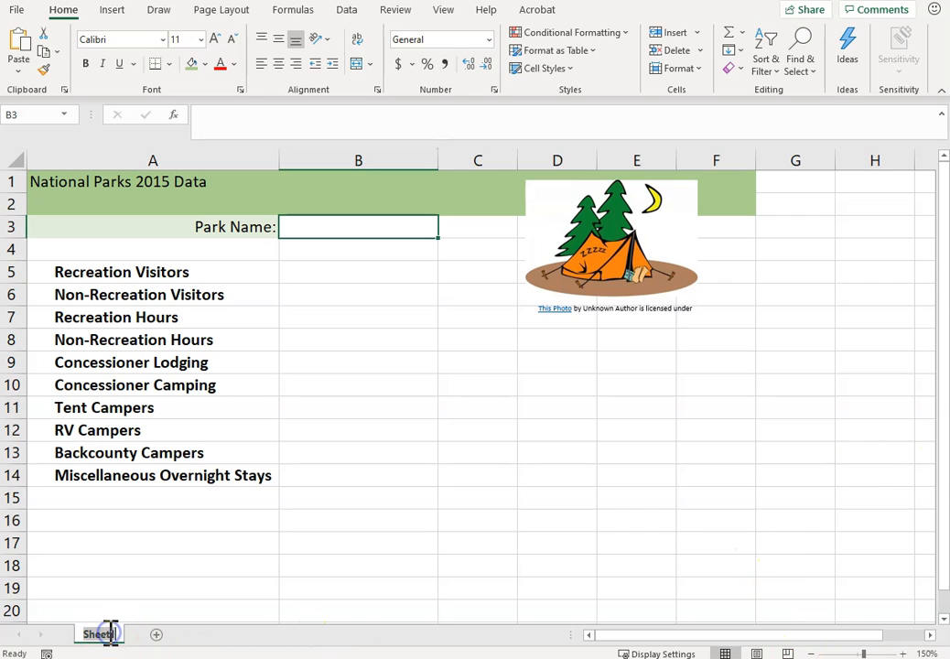
pyautogui.write('Park Data')
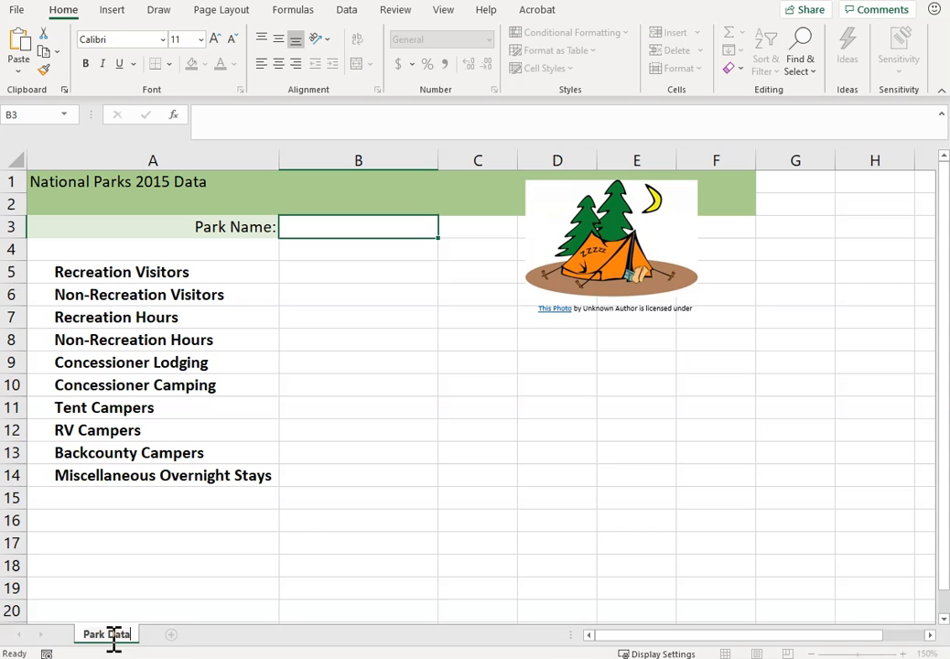
pyautogui.click(125, 635)
pyautogui.click(307, 543)
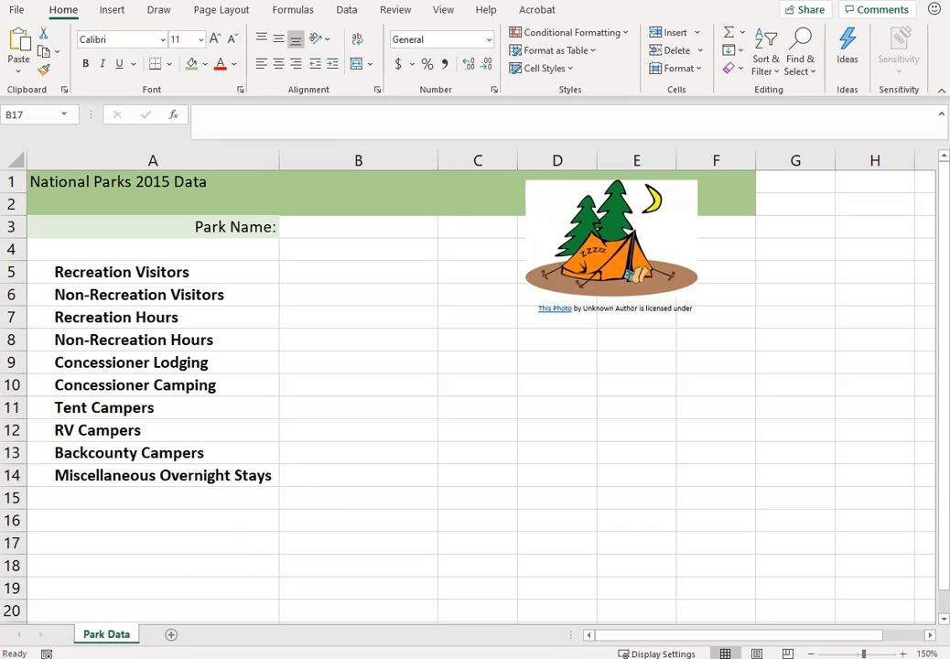
# Merge and center the title across A1:C1, make it bold and increase its font size by three steps.
pyautogui.moveTo(220, 181); pyautogui.dragTo(495, 184)
pyautogui.click(356, 64)
pyautogui.click(86, 65)
pyautogui.click(215, 39)
pyautogui.click(215, 40)
pyautogui.click(215, 39)
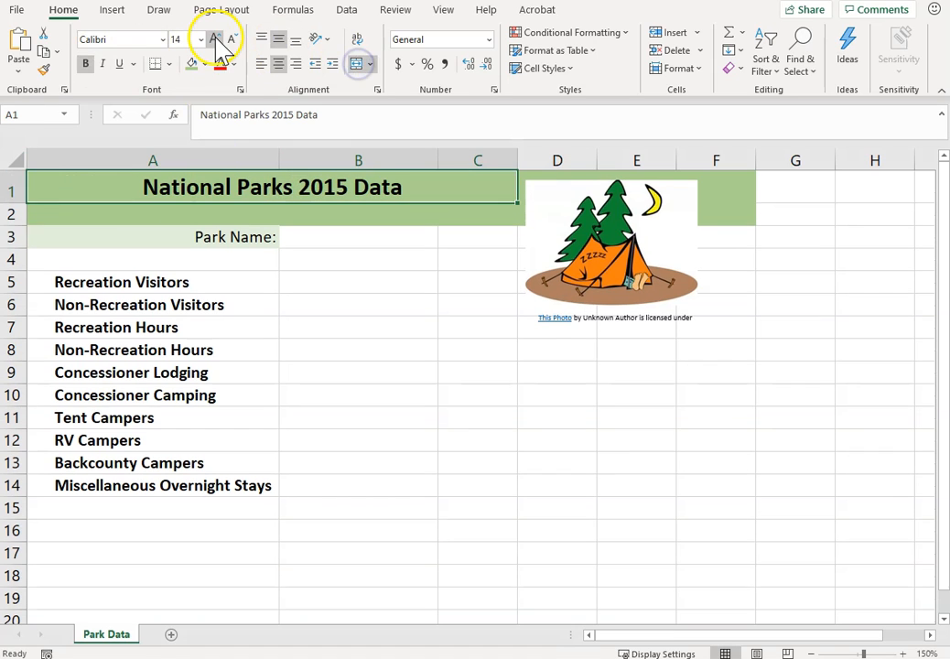
# Make the Park Name label in A3 bold.
pyautogui.click(220, 237)
pyautogui.click(85, 64)
pyautogui.click(361, 393)
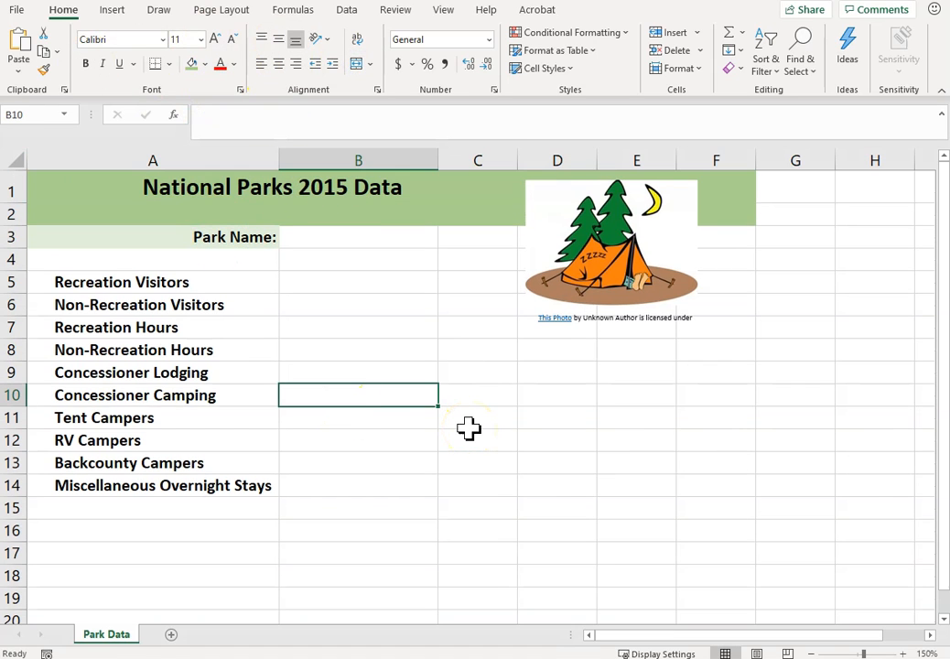
# Create a copy of the Park Data worksheet placed before the original.
pyautogui.rightClick(109, 637)
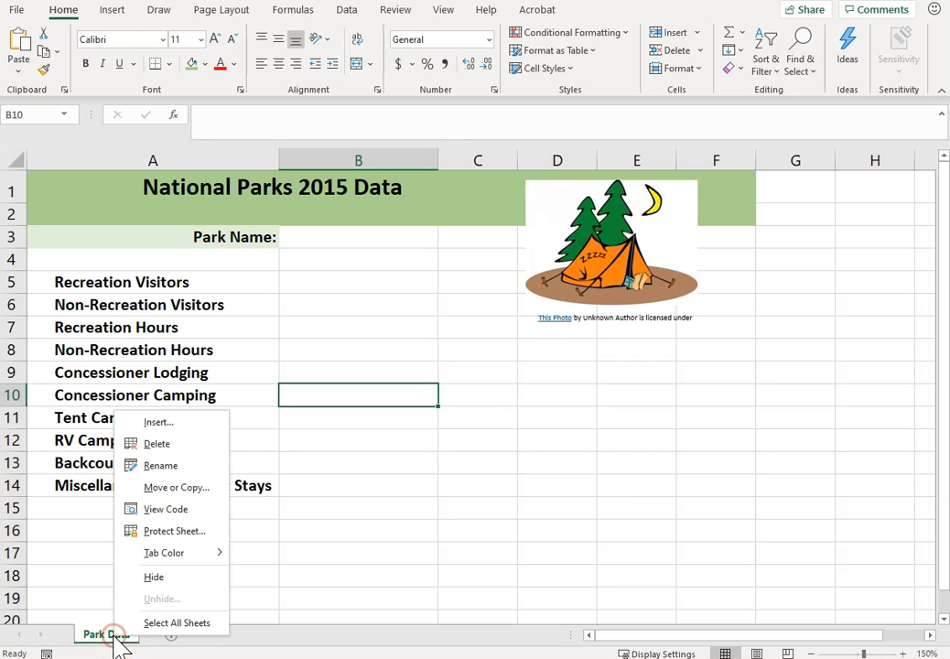
pyautogui.click(167, 489)
pyautogui.moveTo(49, 110); pyautogui.dragTo(191, 222)
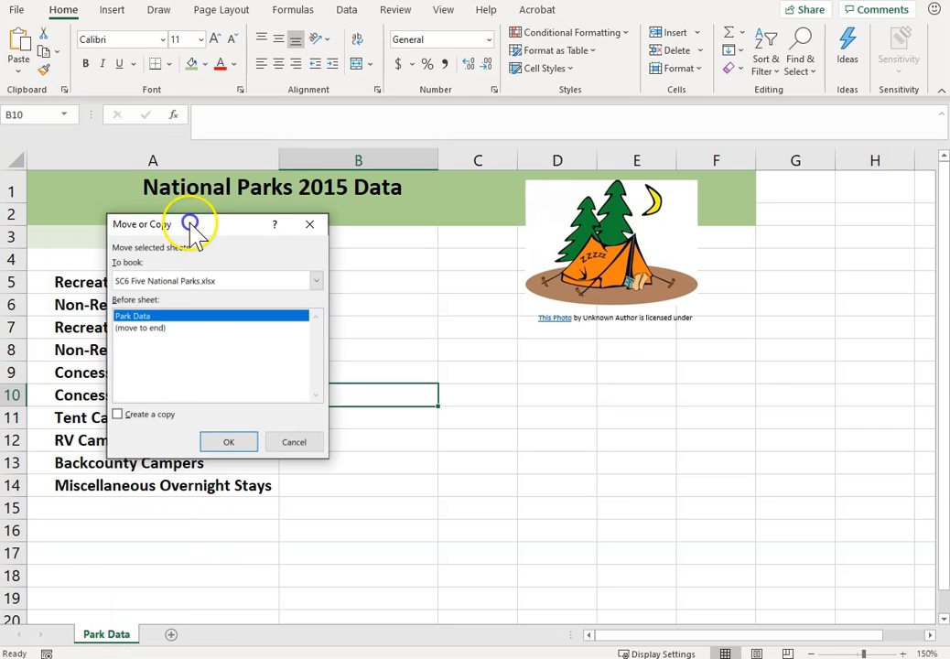
pyautogui.click(140, 416)
pyautogui.click(230, 445)
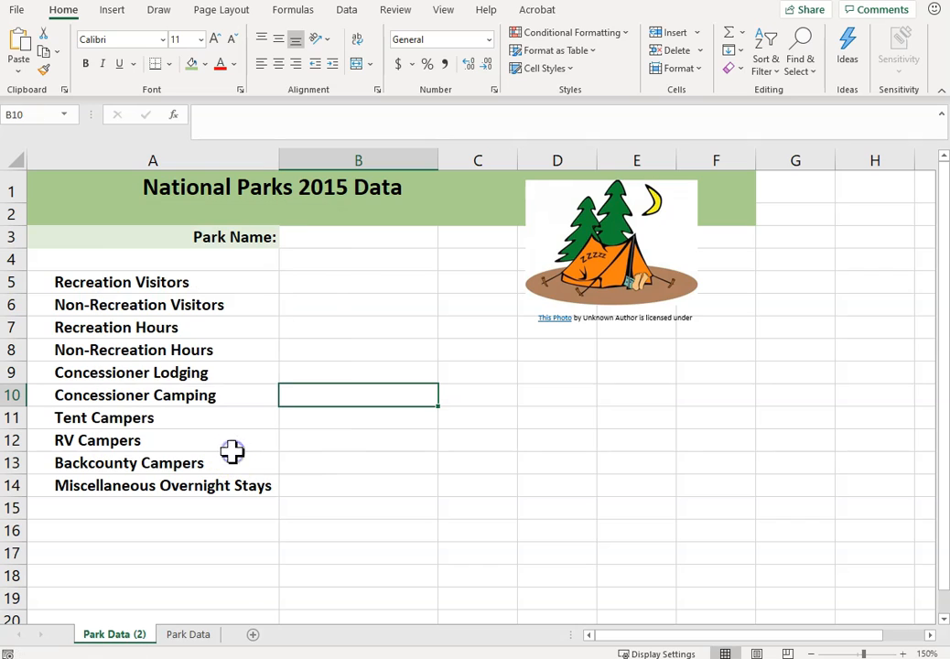
# Rename the copied worksheet Park Data (2) as "Summary Park Data".
pyautogui.doubleClick(134, 636)
pyautogui.write('Summary')
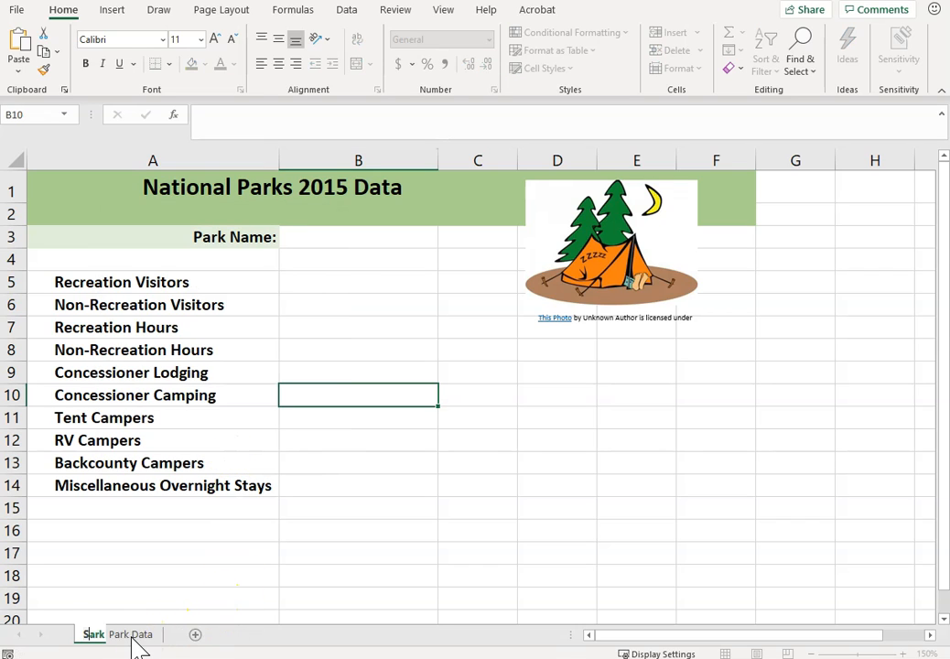
pyautogui.write(' Park Data')
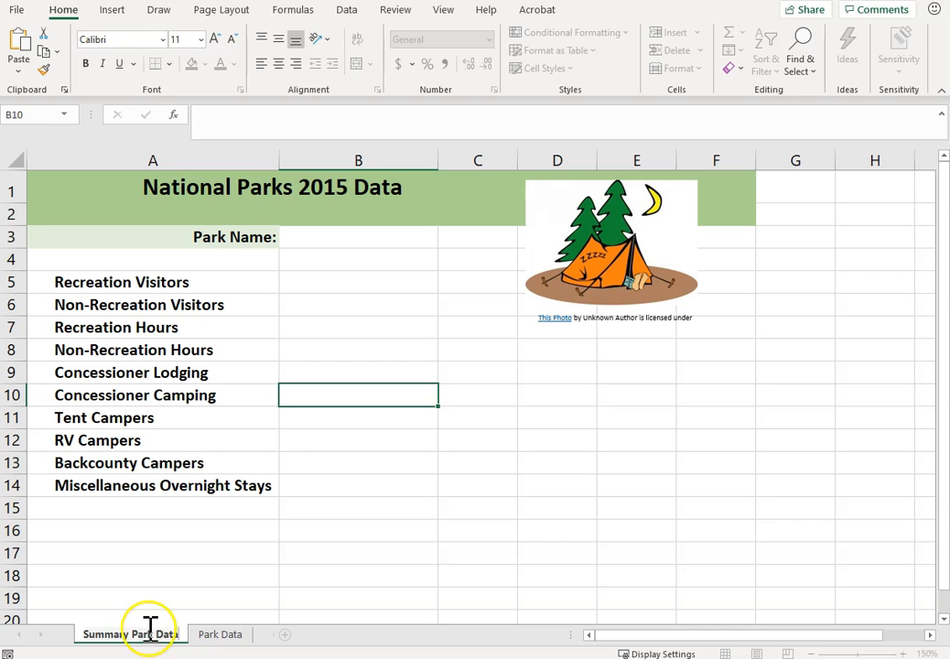
pyautogui.click(173, 595)
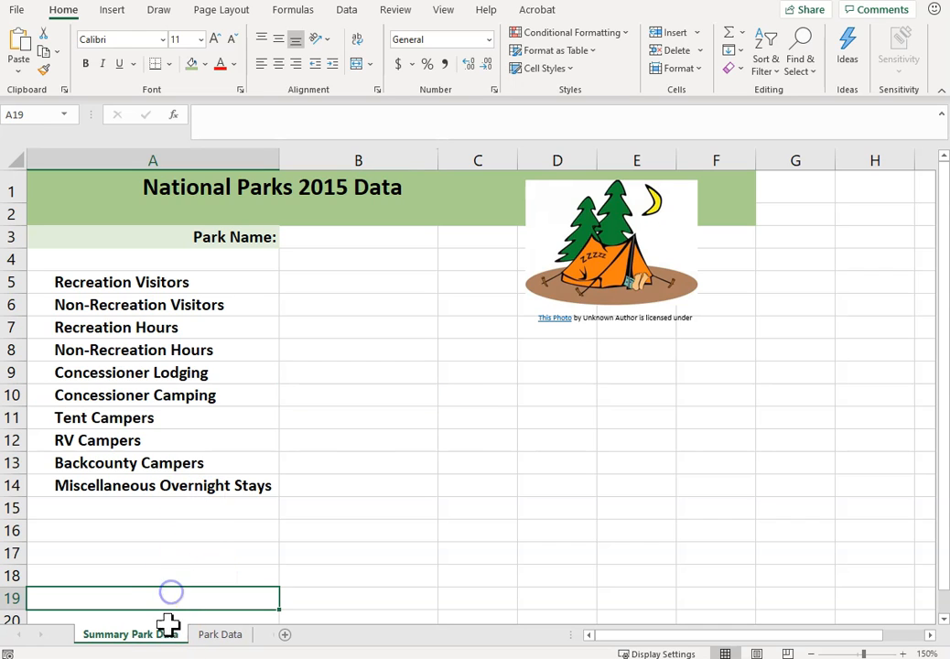
# On the Summary Park Data sheet, replace the A3 label with "Summary" and center it in the cell.
pyautogui.click(240, 635)
pyautogui.click(166, 635)
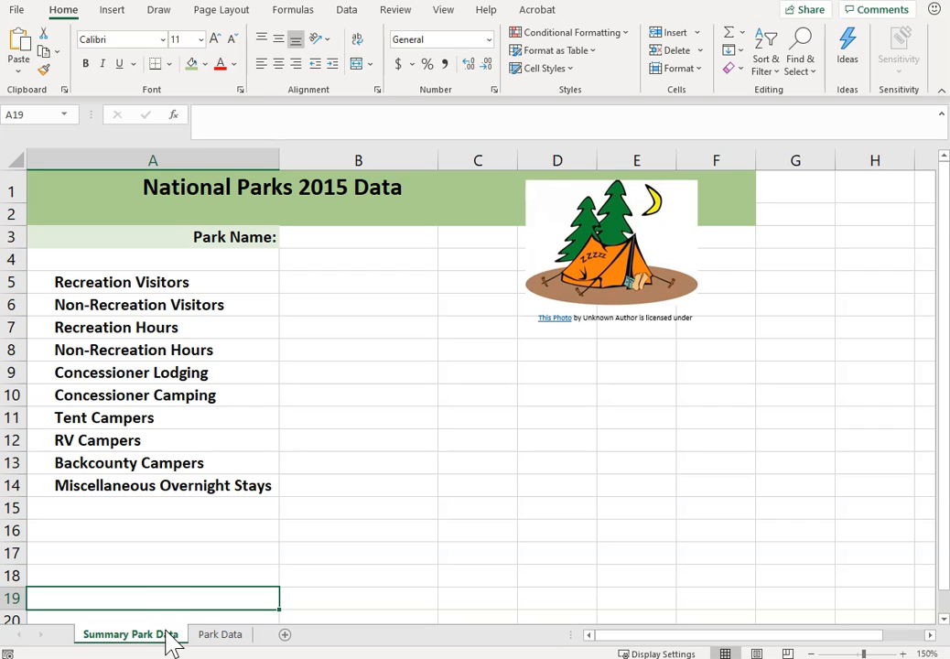
pyautogui.click(231, 237)
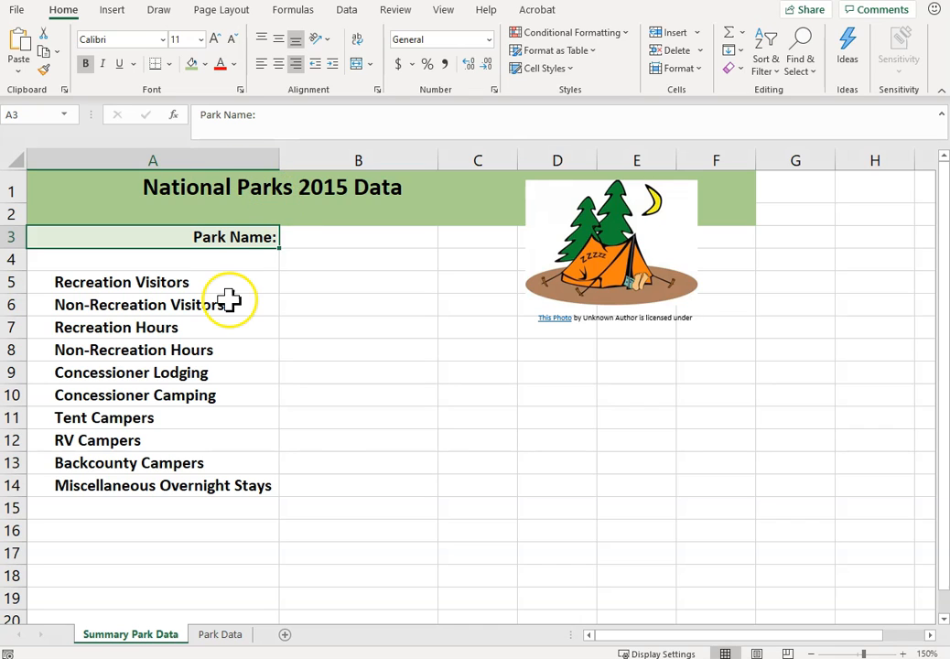
pyautogui.write('Summary')
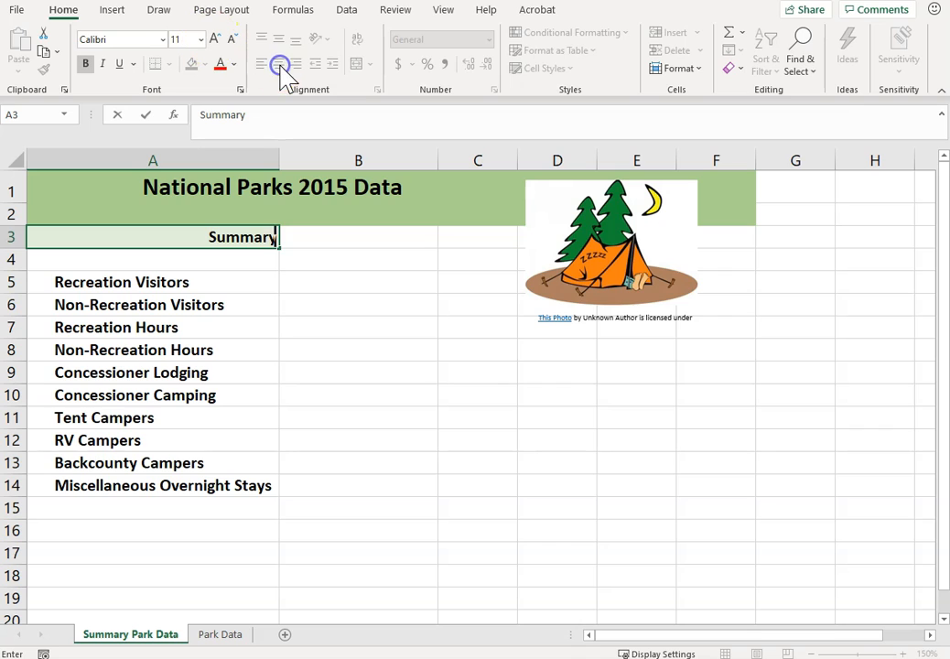
pyautogui.click(354, 314)
pyautogui.click(240, 240)
pyautogui.click(278, 63)
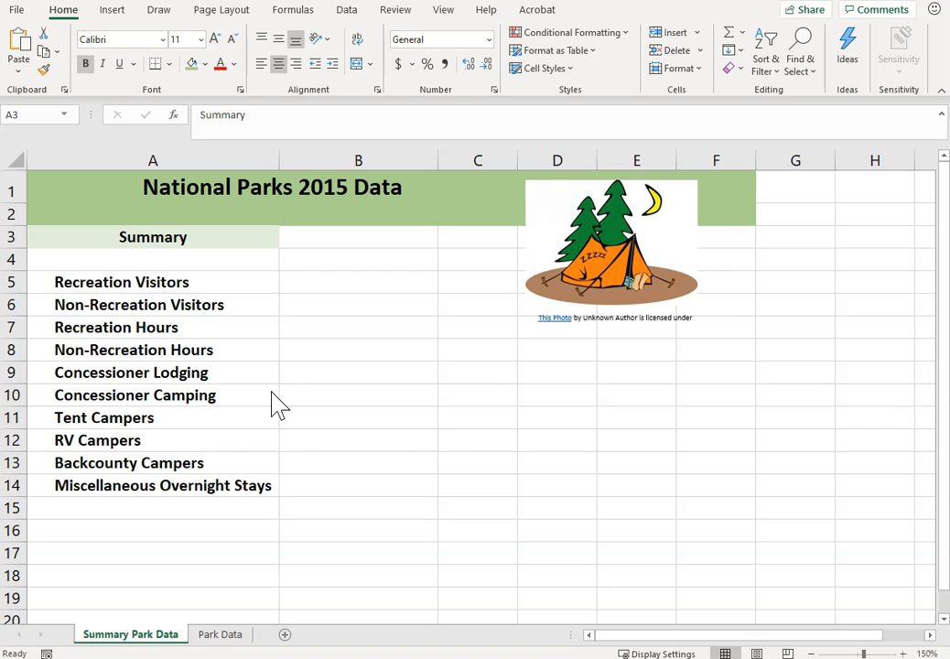
# Create four copies of the Park Data worksheet, placed in order at the end of the workbook.
pyautogui.click(208, 636)
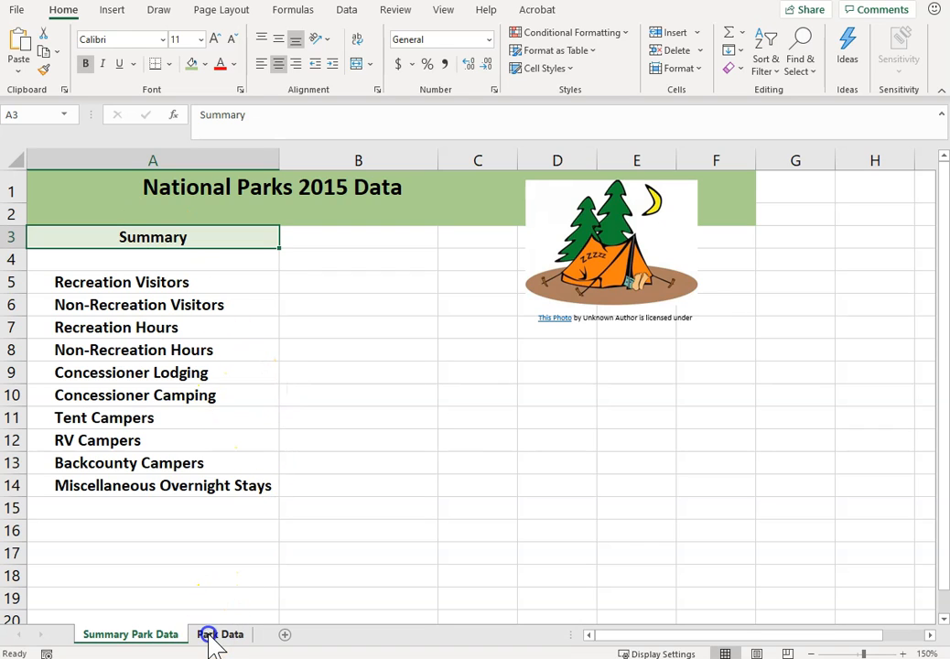
pyautogui.click(208, 635)
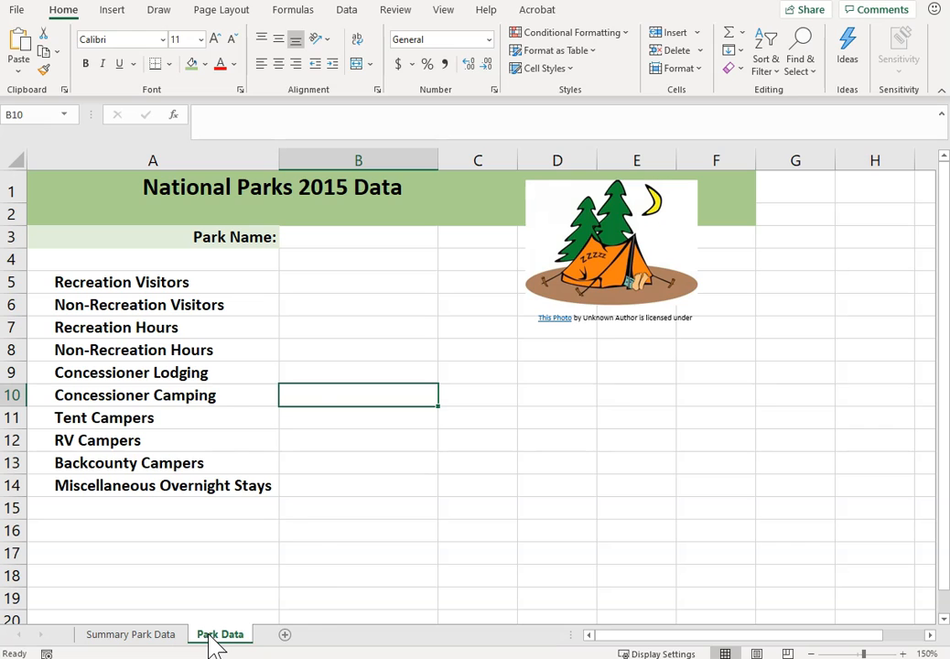
pyautogui.rightClick(212, 644)
pyautogui.click(246, 486)
pyautogui.click(132, 325)
pyautogui.rightClick(221, 636)
pyautogui.click(260, 490)
pyautogui.click(74, 223)
pyautogui.click(52, 287)
pyautogui.click(160, 314)
pyautogui.rightClick(455, 636)
pyautogui.click(520, 492)
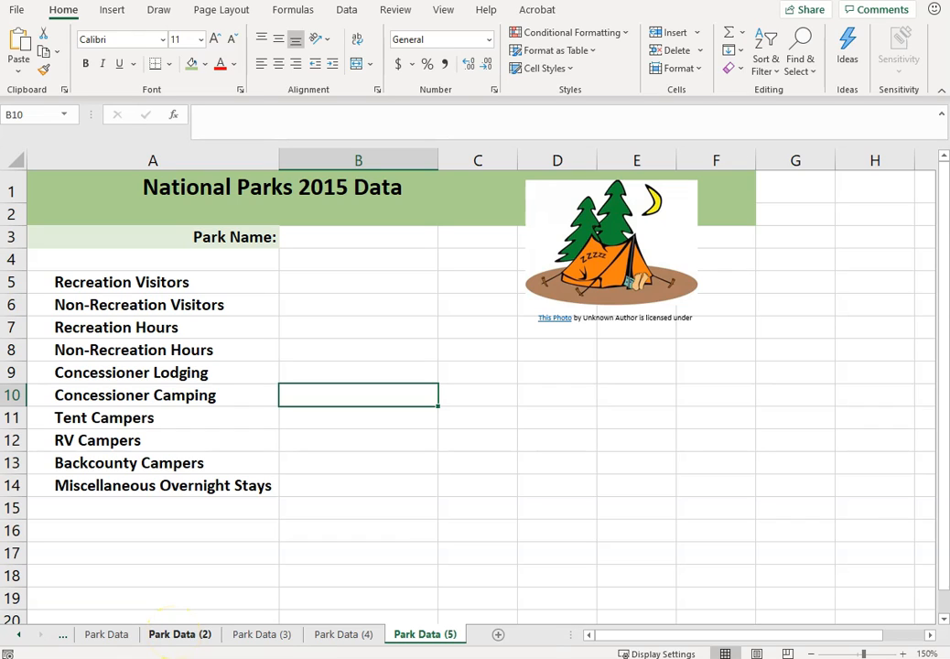
# Rename the Park Data sheet as "Arcadia NP" and Park Data (2) as "Blue Ridge PKWY".
pyautogui.click(172, 633)
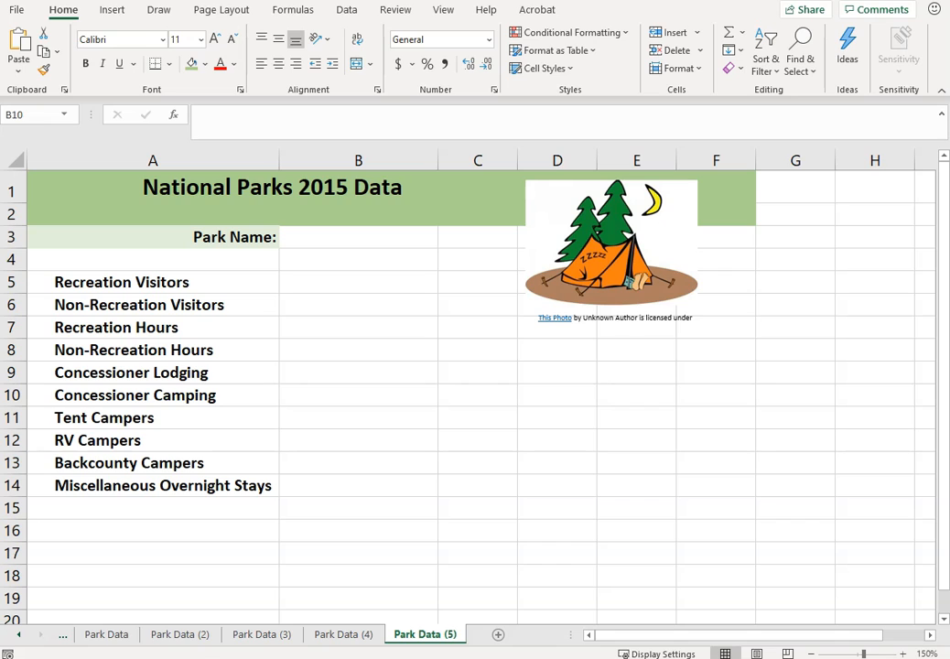
pyautogui.click(121, 637)
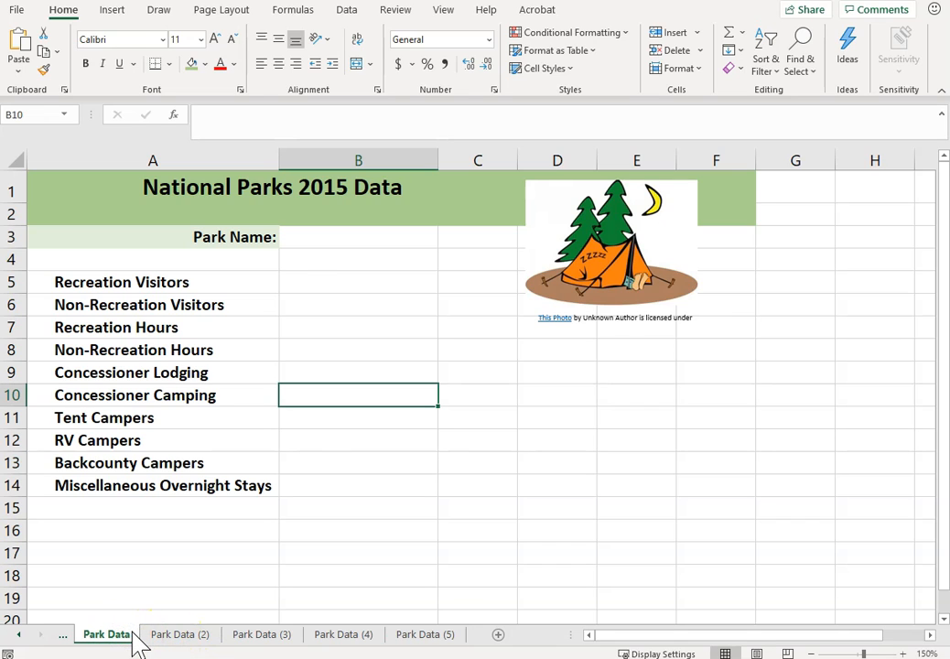
pyautogui.click(133, 643)
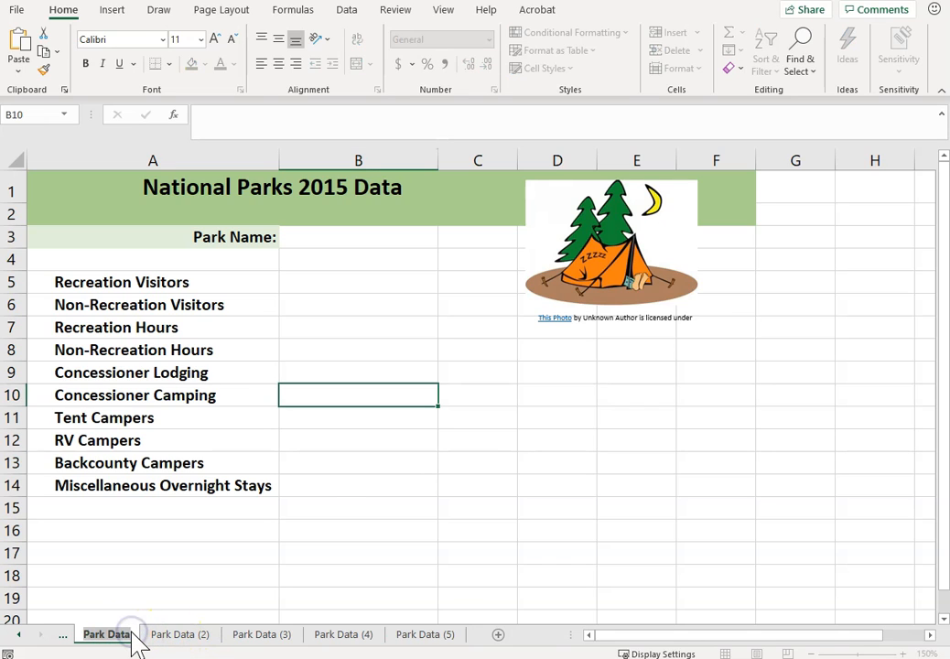
pyautogui.write('Arcadia NP')
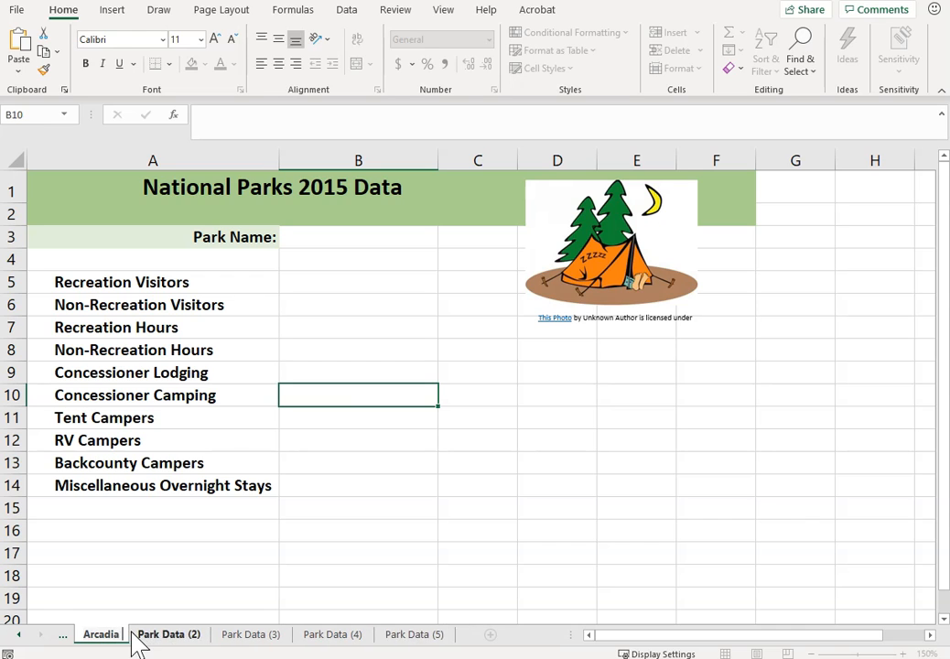
pyautogui.doubleClick(181, 633)
pyautogui.write('Blue Ridge')
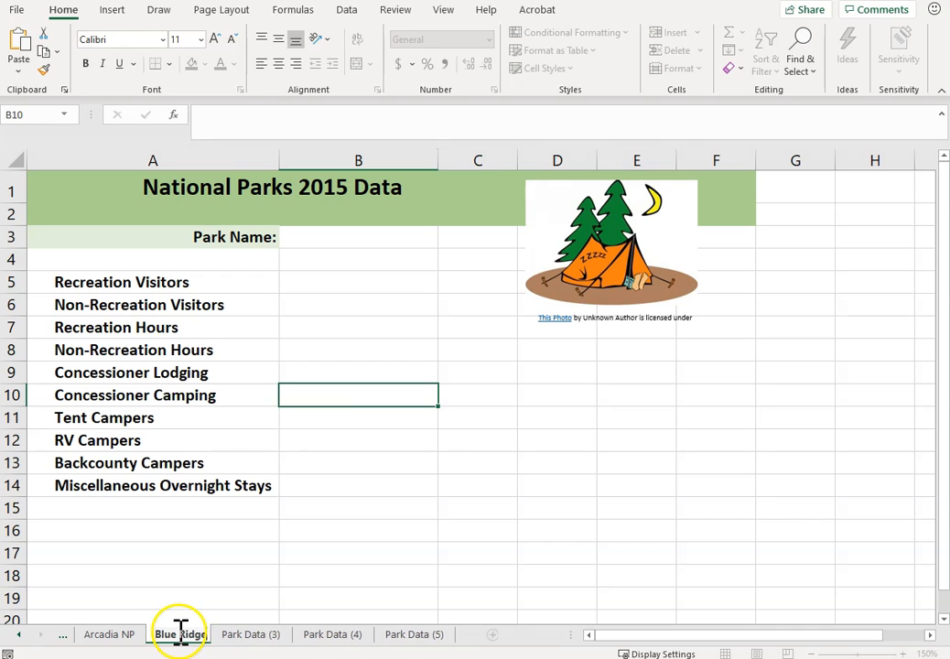
pyautogui.write(' PKWY')
# Rename the sheets Park Data (3), (4) and (5) as "Crater Lake NP", "Yellowstone NP" and "Yosemite NP".
pyautogui.doubleClick(287, 634)
pyautogui.write('Crater Lake NP')
pyautogui.doubleClick(381, 634)
pyautogui.write('Yellowstone NP')
pyautogui.doubleClick(443, 635)
pyautogui.write('Yosemite NP')
pyautogui.click(478, 576)
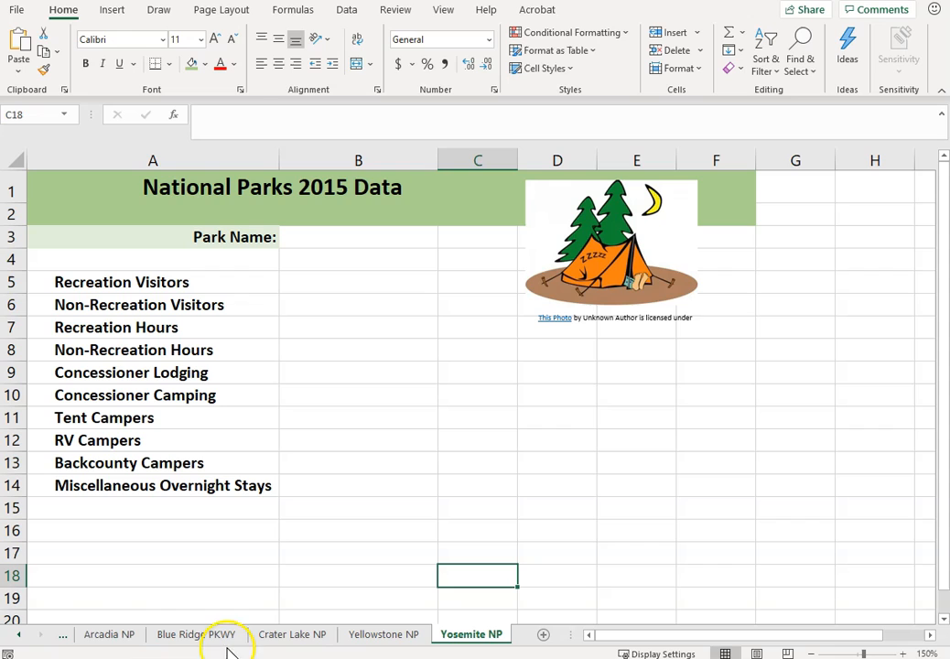
# On the Yosemite NP sheet, enter Tent Campers 588701, RV Campers 284372, Backcounty Campers 211966 and Miscellaneous Overnight Stays 39214 in B11:B14.
pyautogui.click(105, 638)
pyautogui.click(183, 636)
pyautogui.click(271, 635)
pyautogui.click(364, 638)
pyautogui.click(487, 638)
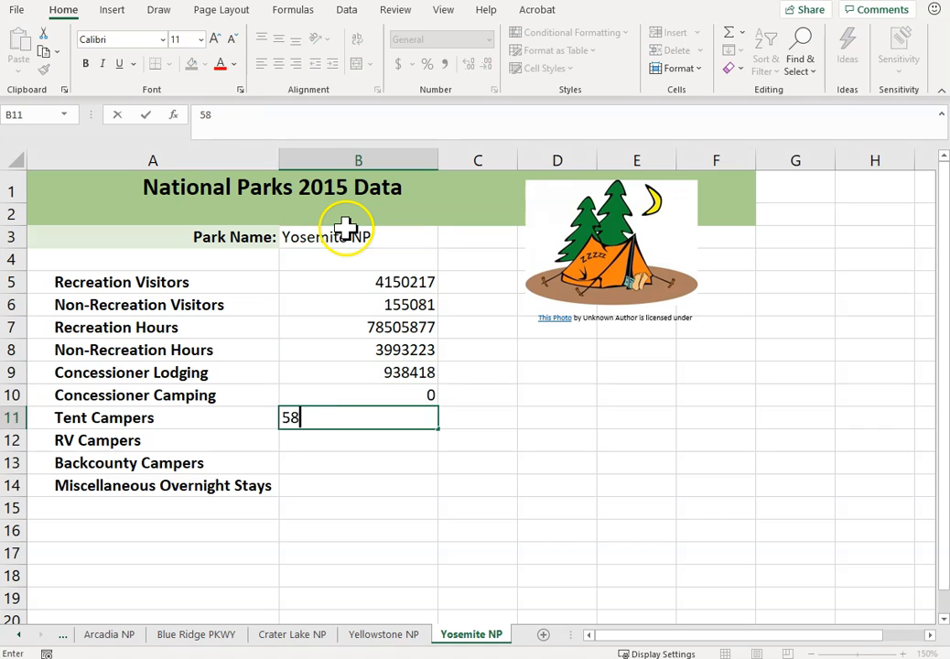
pyautogui.write('8701')
pyautogui.press('Return')
pyautogui.write('284372')
pyautogui.press('Return')
pyautogui.write('211966')
pyautogui.press('Return')
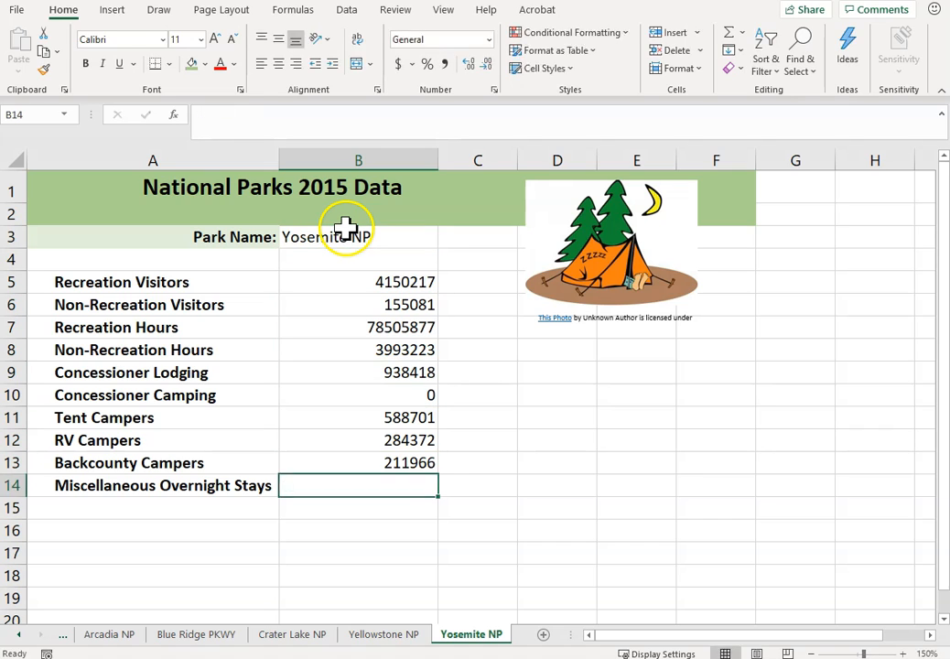
pyautogui.write('39214')
pyautogui.press('Return')
pyautogui.click(353, 240)
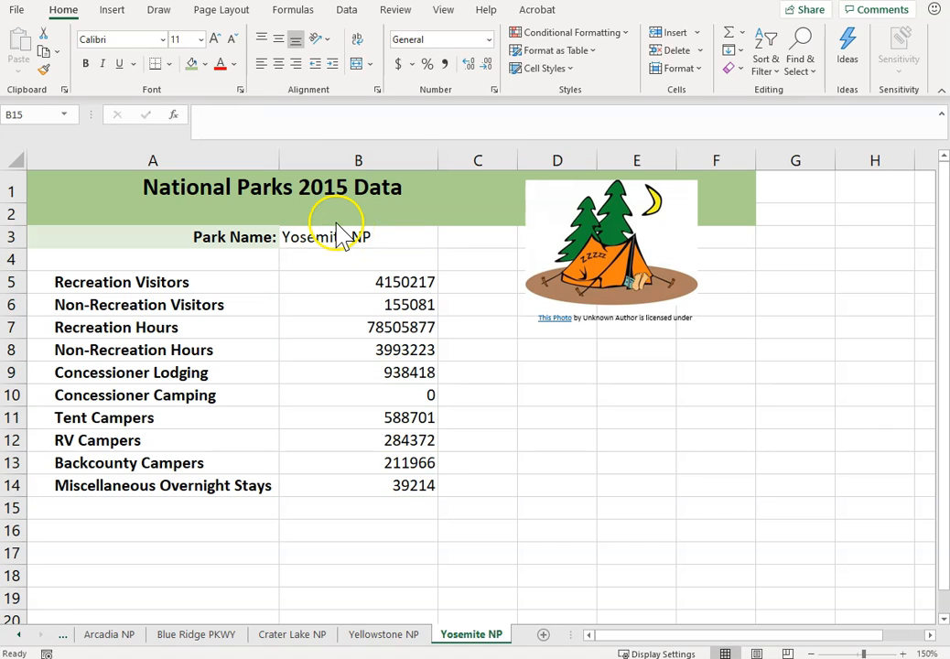
# In B5 of Summary Park Data, enter a SUM of cell B5 from the Arcadia, Blue Ridge, Crater Lake, Yellowstone and Yosemite sheets.
pyautogui.click(20, 634)
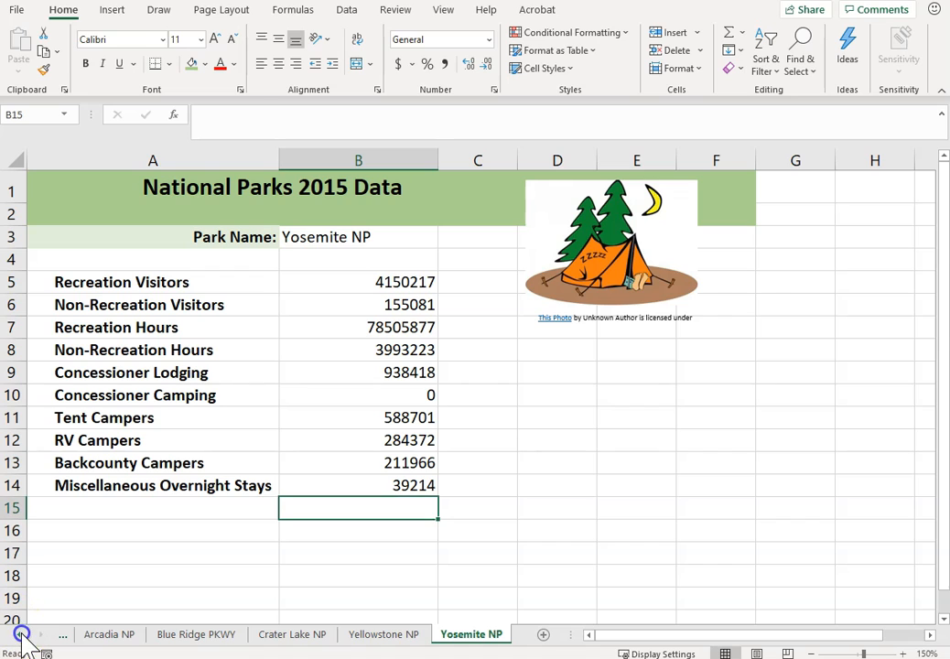
pyautogui.click(18, 634)
pyautogui.click(110, 636)
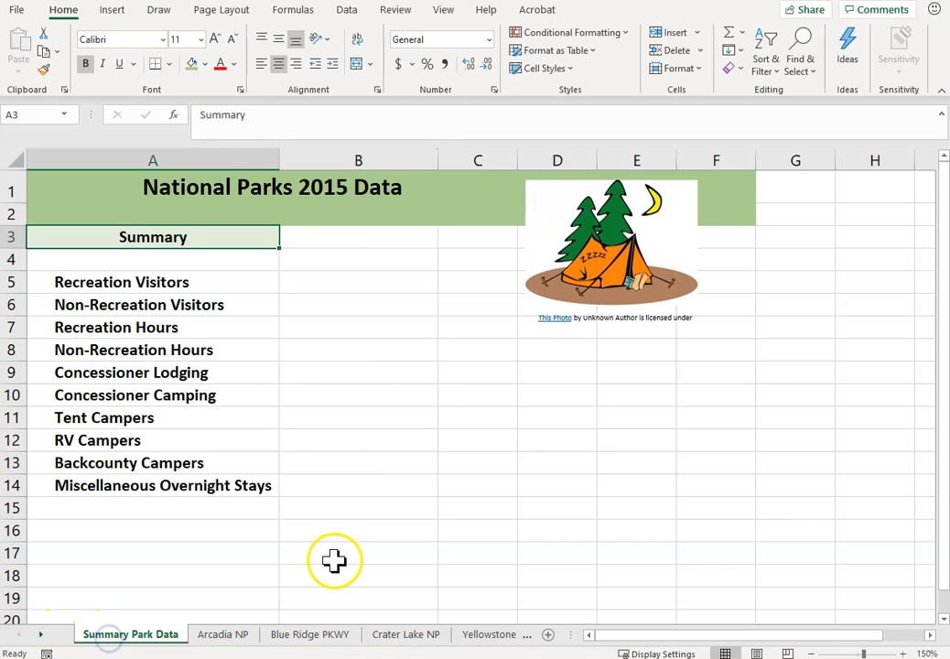
pyautogui.click(310, 282)
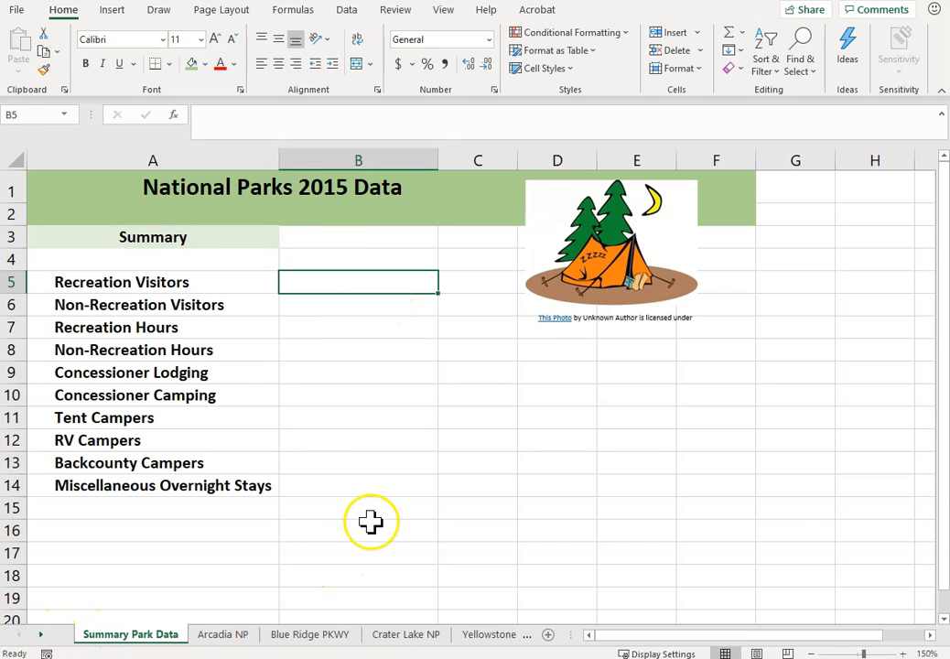
pyautogui.write('=sum(')
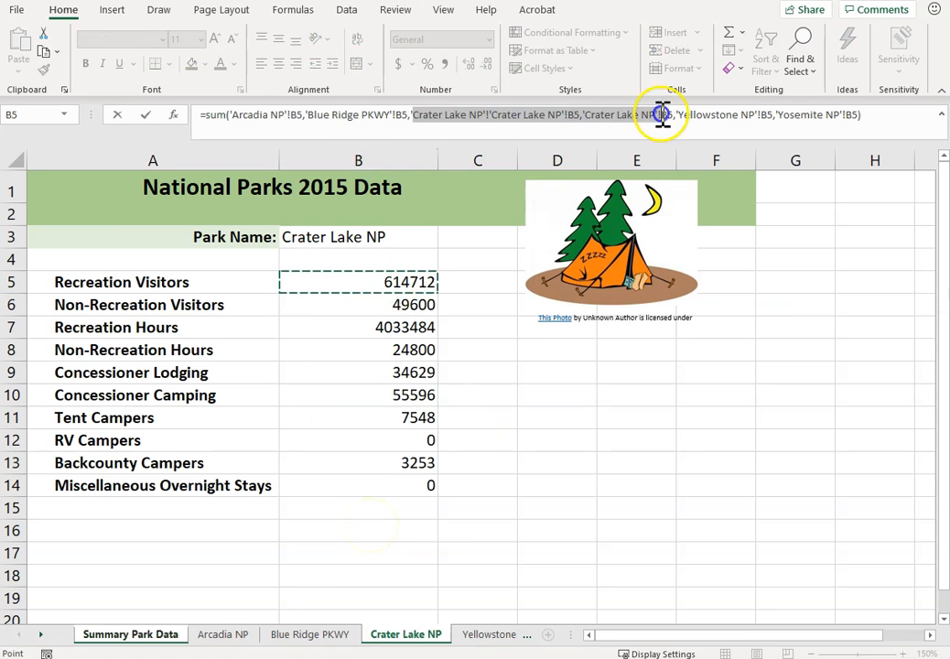
pyautogui.moveTo(663, 115); pyautogui.dragTo(583, 113)
pyautogui.press('Delete')
pyautogui.press('Return')
# Fill the B5 sum formula down through B14 on the Summary Park Data sheet.
pyautogui.click(398, 283)
pyautogui.moveTo(438, 293); pyautogui.dragTo(424, 486)
pyautogui.click(340, 553)
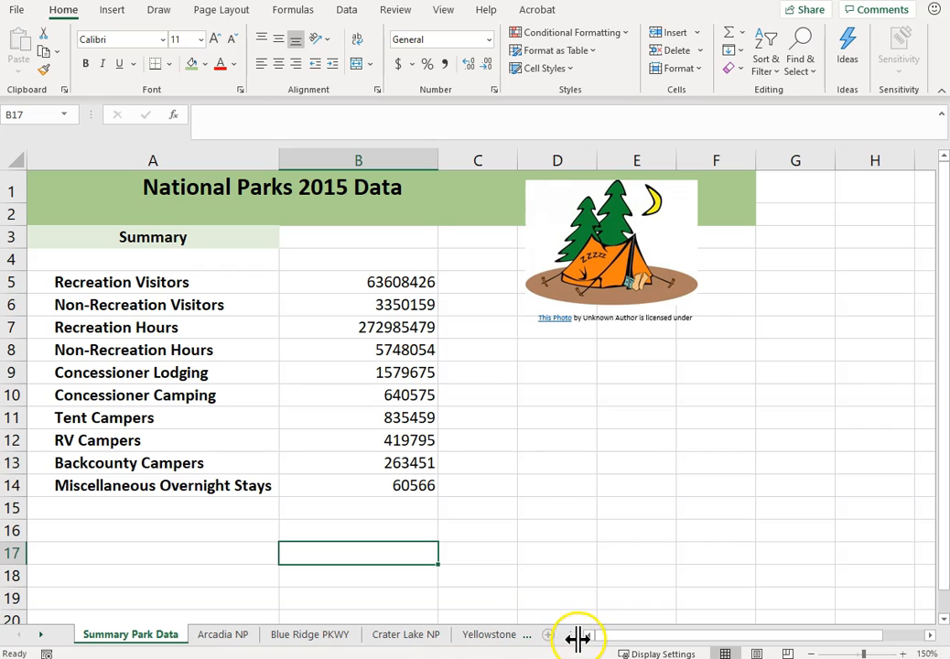
# Group all worksheets and format B5:B14 with the comma style and no decimal places.
pyautogui.rightClick(219, 639)
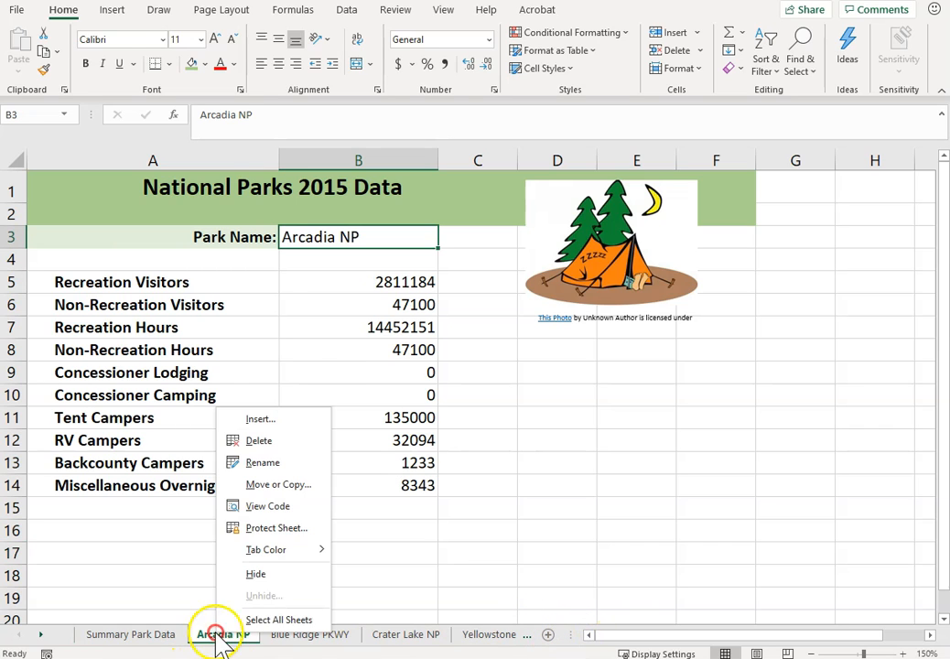
pyautogui.click(266, 599)
pyautogui.moveTo(406, 282); pyautogui.dragTo(391, 485)
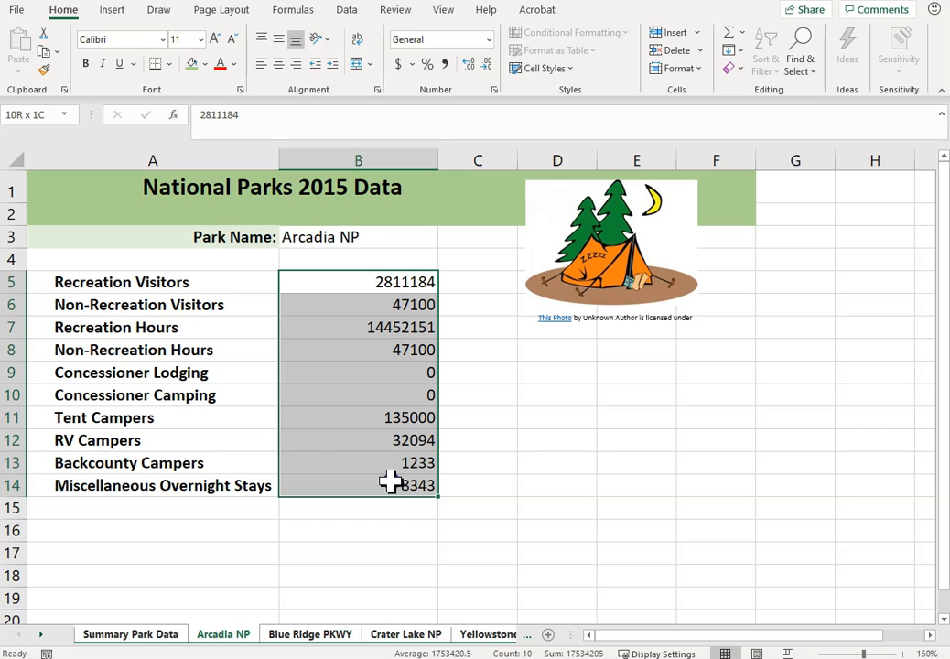
pyautogui.click(444, 64)
pyautogui.click(483, 64)
pyautogui.click(483, 65)
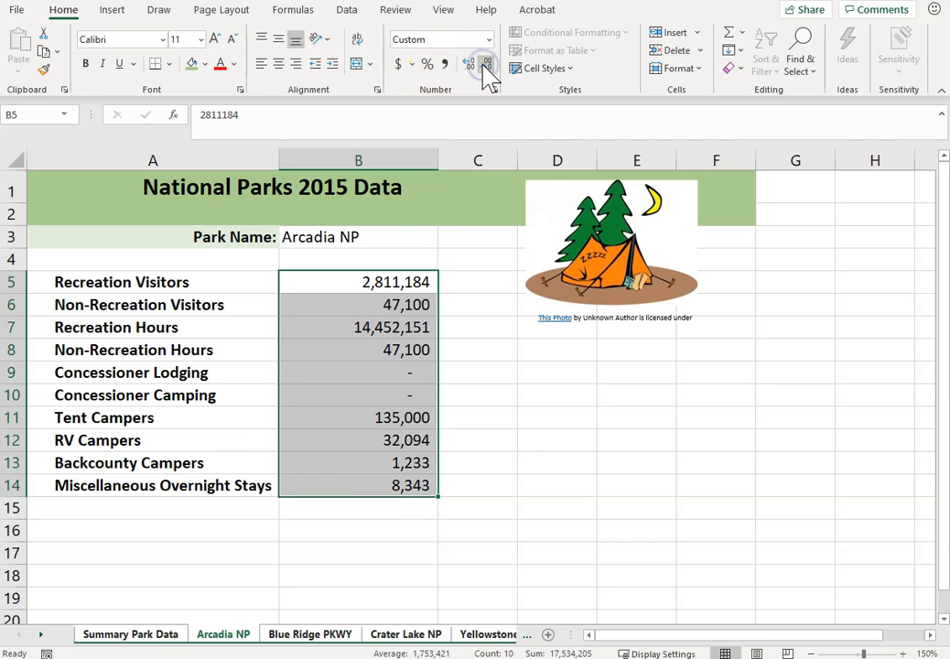
# Check the number format on the Summary Park Data and Yellowstone NP sheets, and group all worksheets again.
pyautogui.click(139, 635)
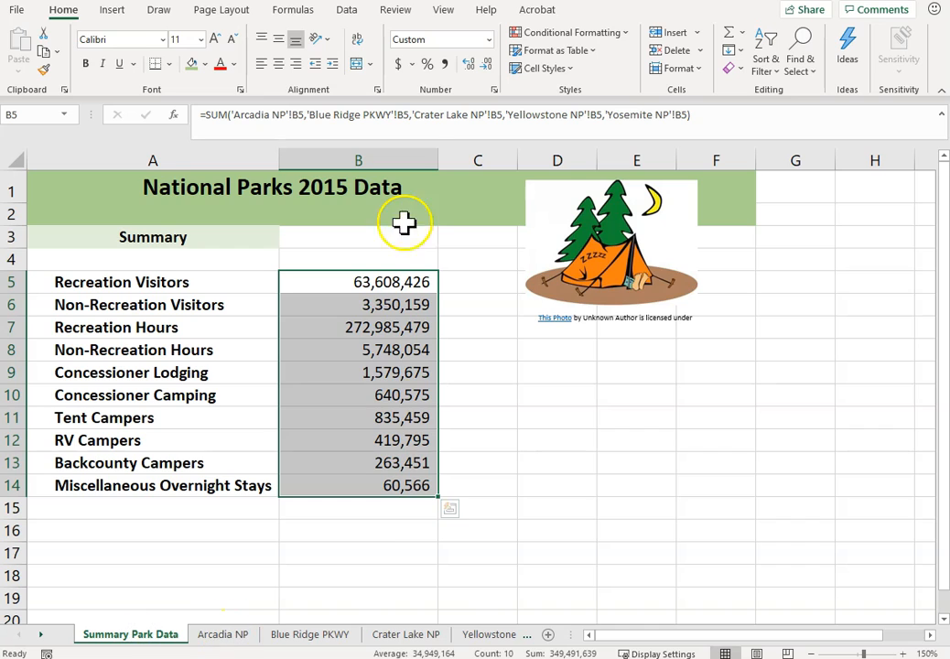
pyautogui.click(485, 635)
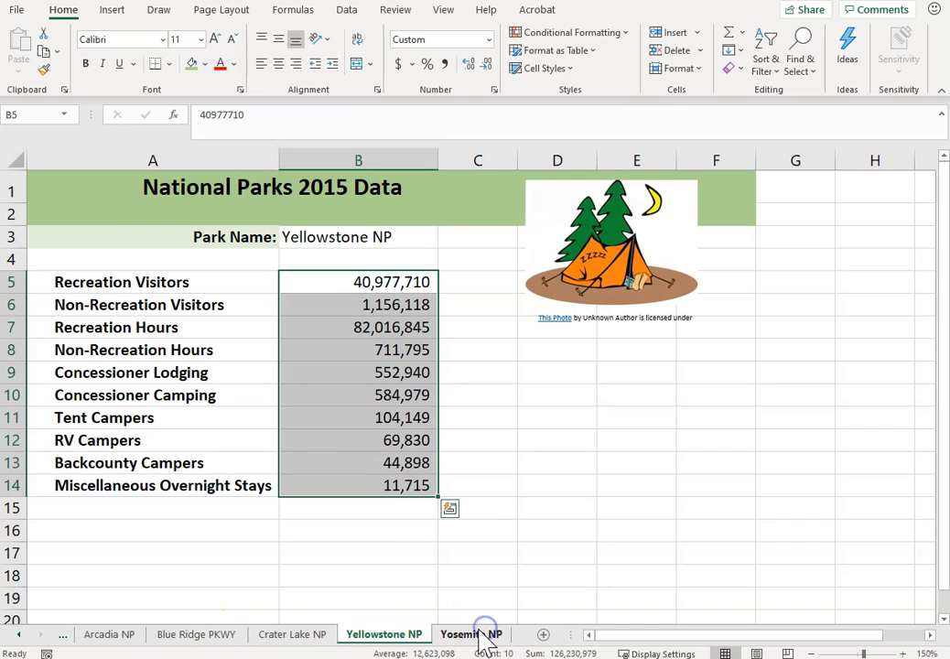
pyautogui.rightClick(280, 645)
pyautogui.click(319, 619)
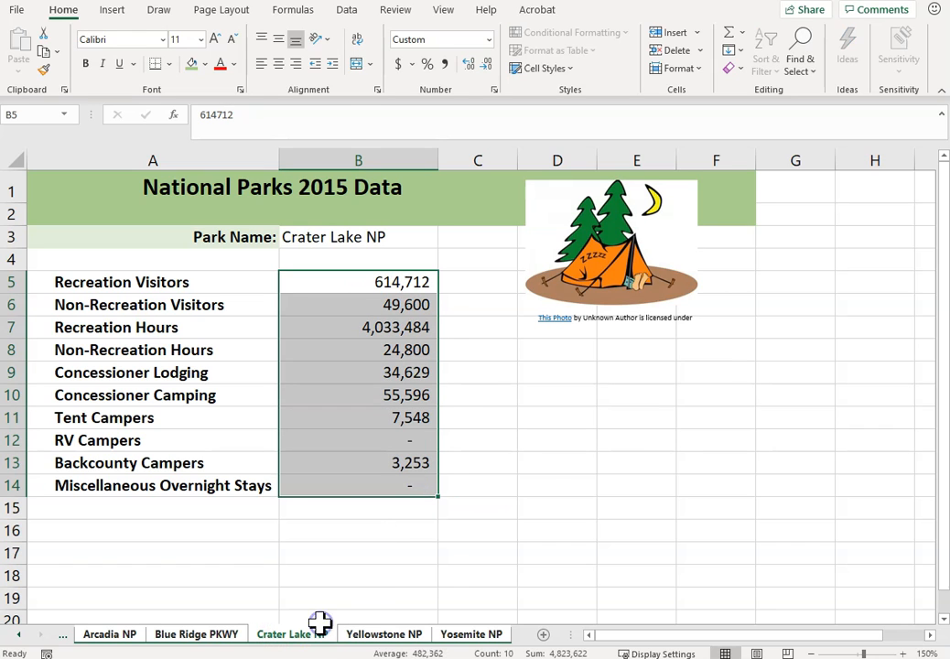
# For the grouped sheets, set the page scaling to fit one page and center the content horizontally and vertically on the page.
pyautogui.click(221, 16)
pyautogui.click(508, 90)
pyautogui.click(393, 462)
pyautogui.click(435, 335)
pyautogui.click(395, 585)
pyautogui.click(394, 602)
# Add a custom footer with the sheet name code &[Tab] in its center section to the grouped sheets.
pyautogui.click(502, 335)
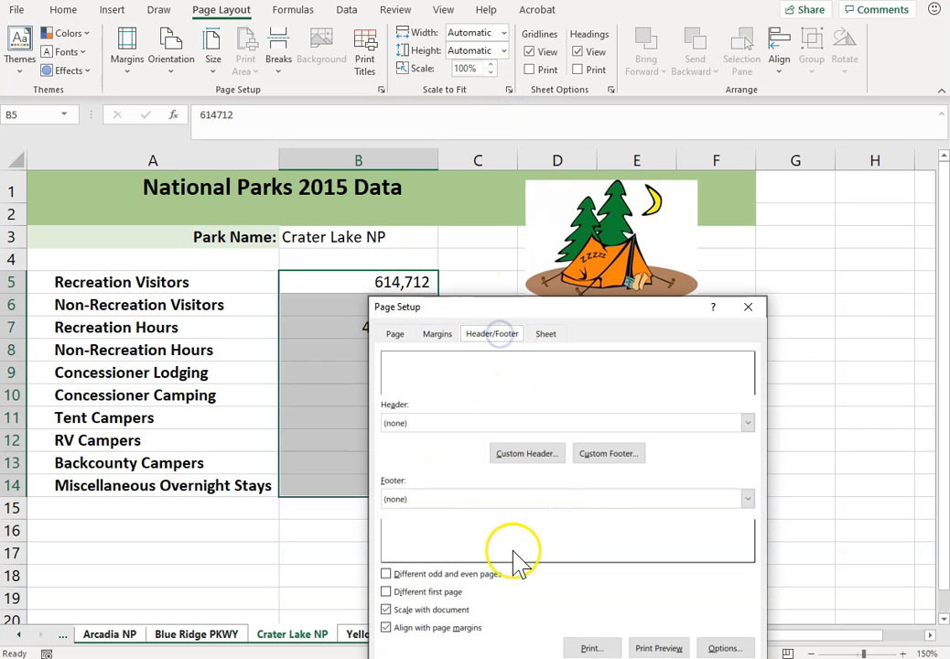
pyautogui.click(608, 453)
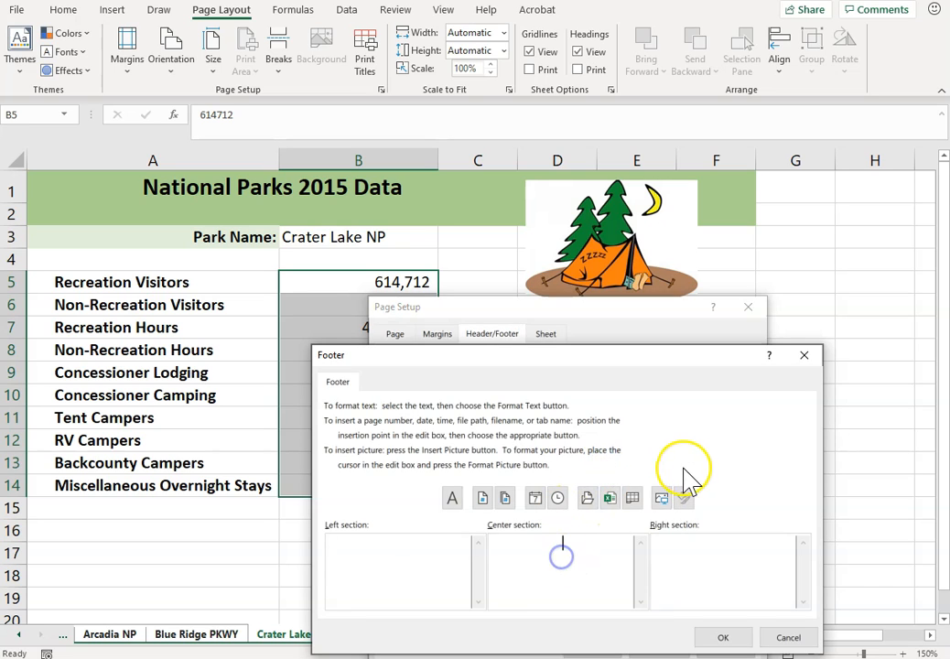
pyautogui.click(632, 497)
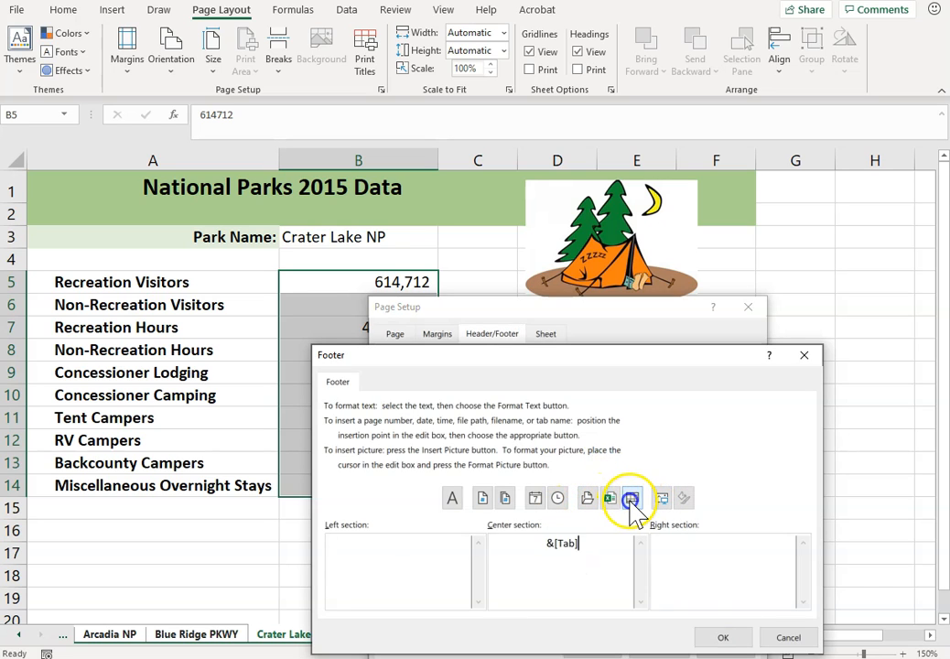
pyautogui.click(718, 637)
pyautogui.moveTo(583, 311); pyautogui.dragTo(526, 209)
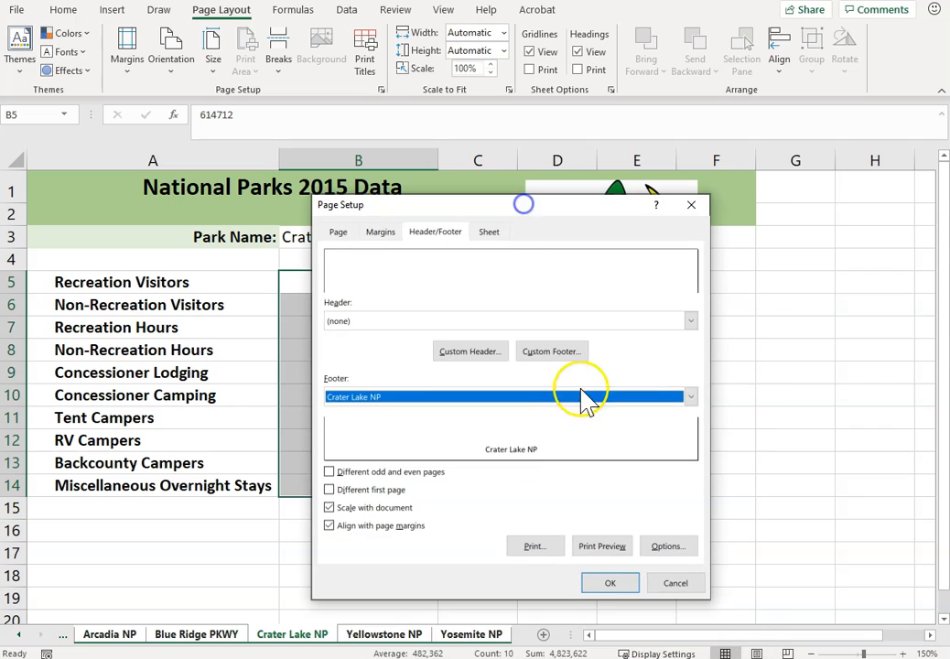
pyautogui.click(610, 583)
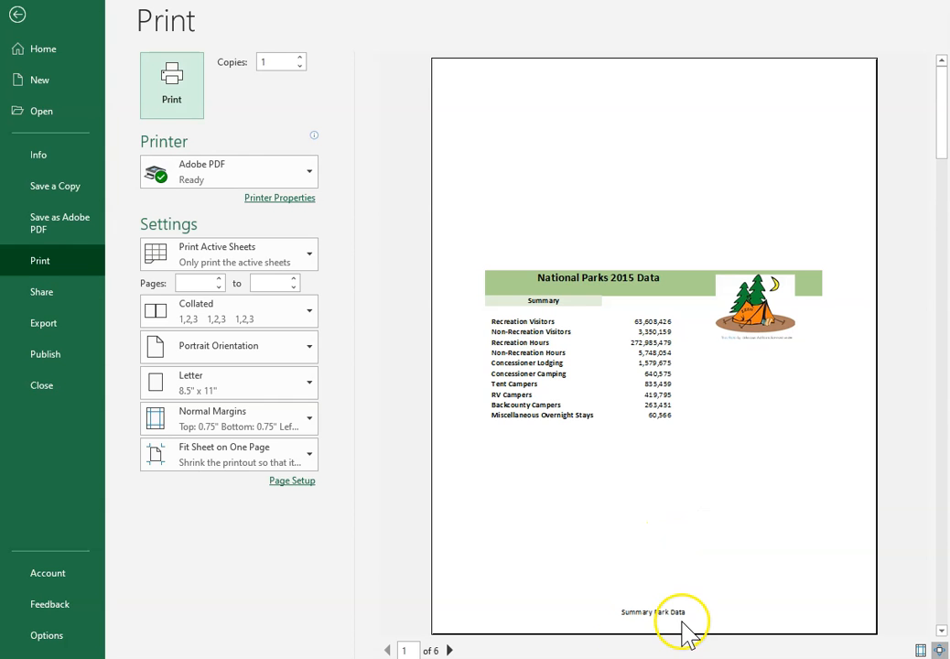
# Check the next page in the print preview and set the grouped sheets to landscape orientation.
pyautogui.click(452, 650)
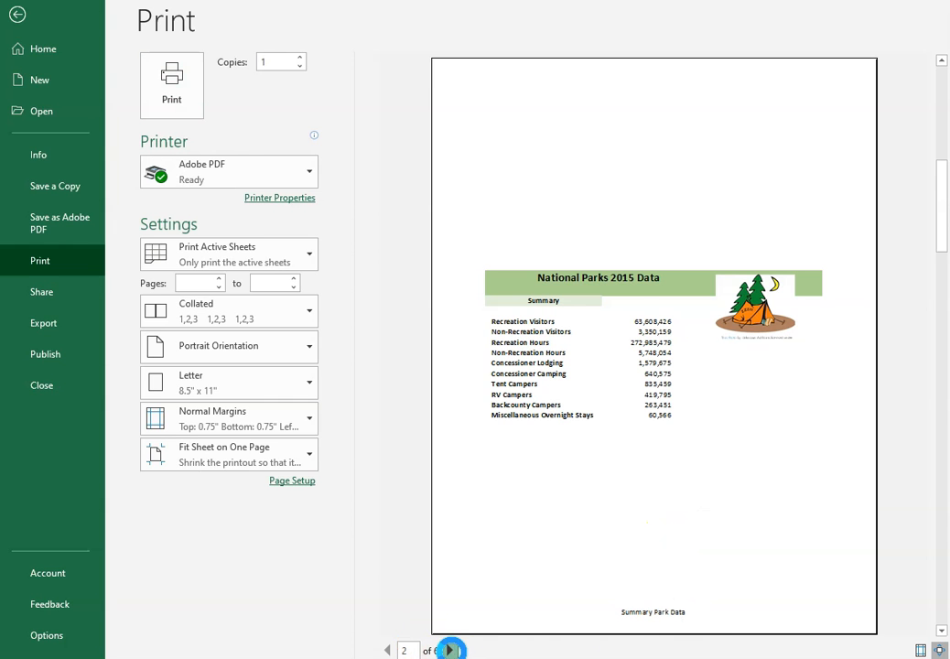
pyautogui.click(17, 15)
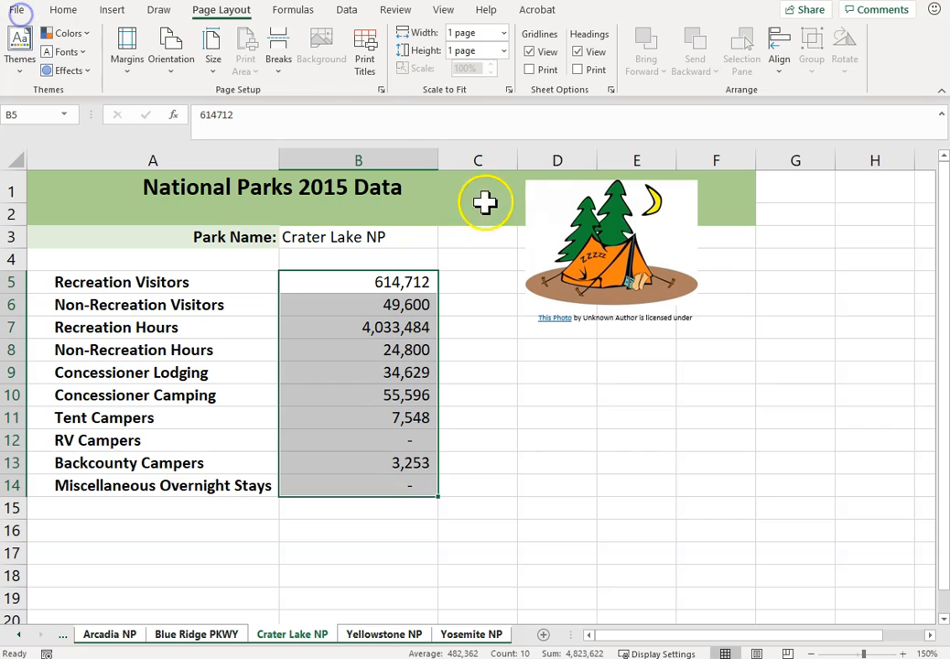
pyautogui.click(170, 47)
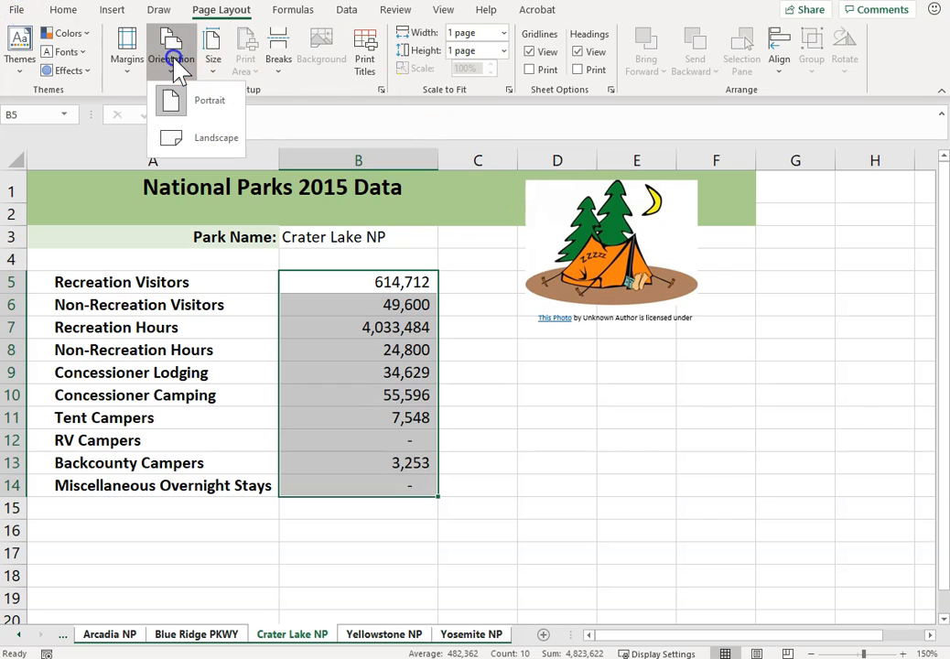
pyautogui.click(208, 142)
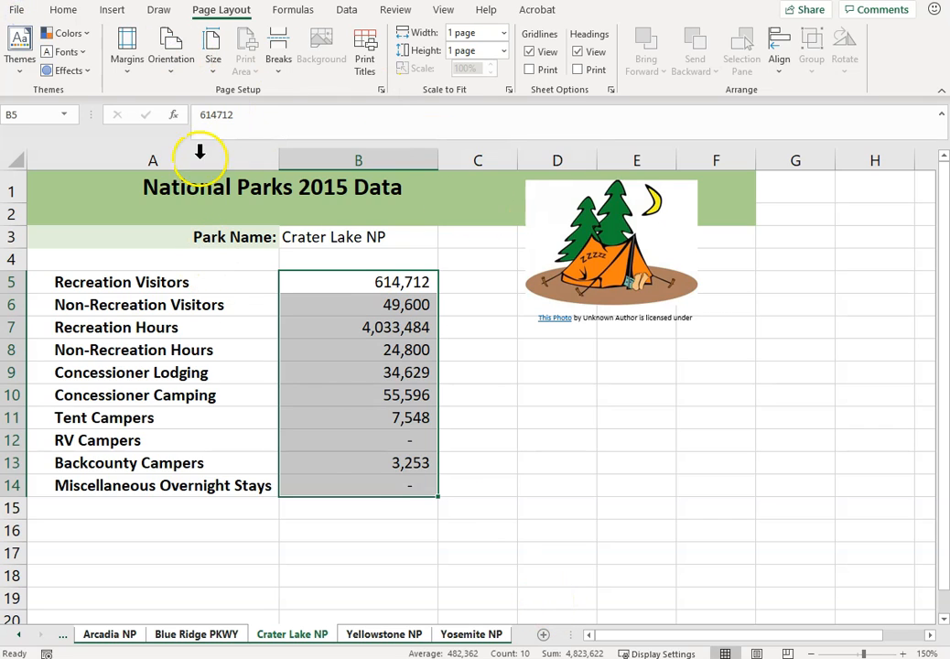